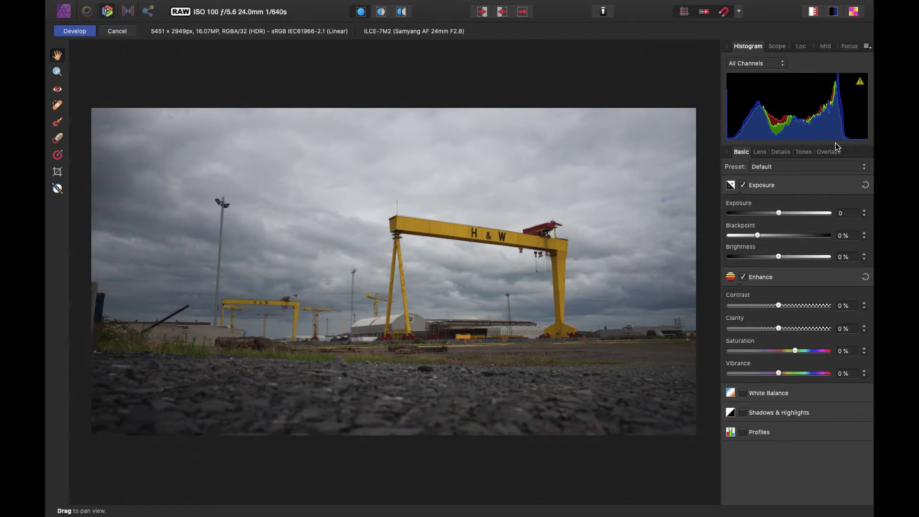
Review the lens and detail settings, enable the Curves adjustment in the tone settings, and return to the basic adjustments.
{"action": "left_click", "coordinate": [762, 151]}
{"action": "left_click", "coordinate": [781, 151]}
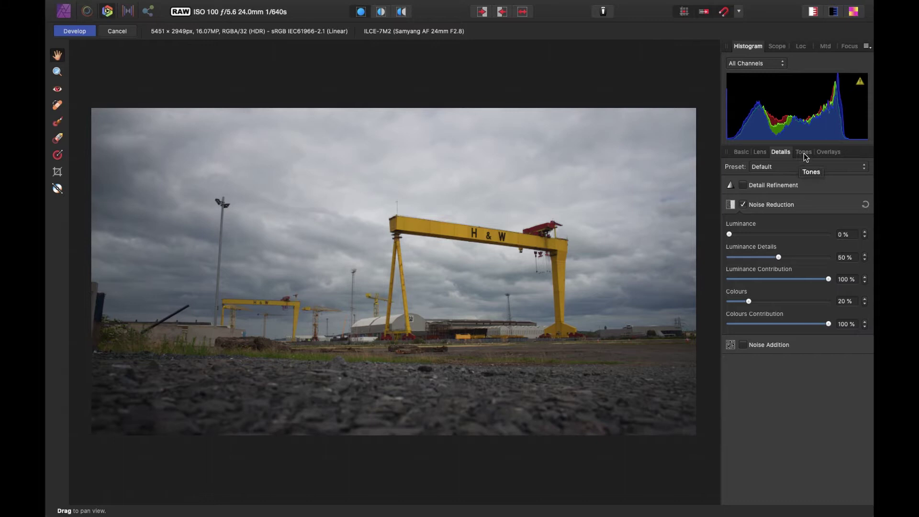
{"action": "left_click", "coordinate": [803, 153]}
{"action": "left_click", "coordinate": [753, 185]}
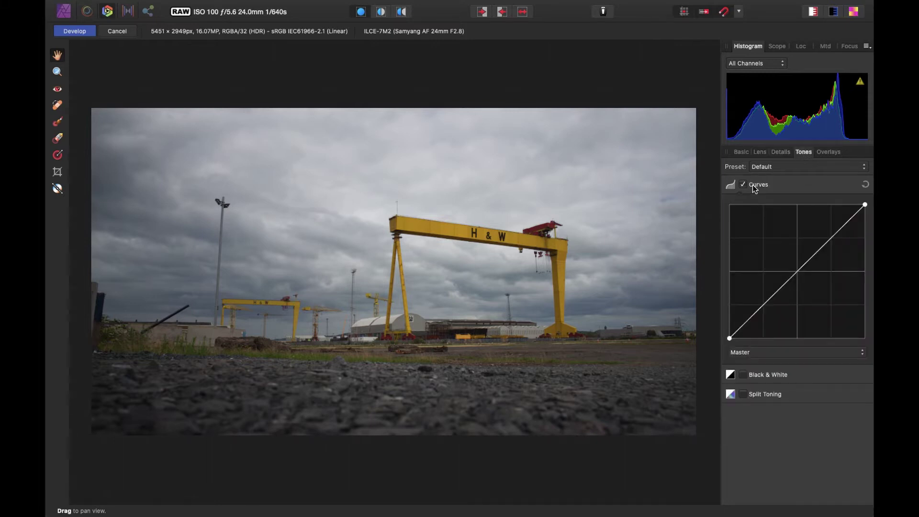
{"action": "left_click", "coordinate": [738, 152]}
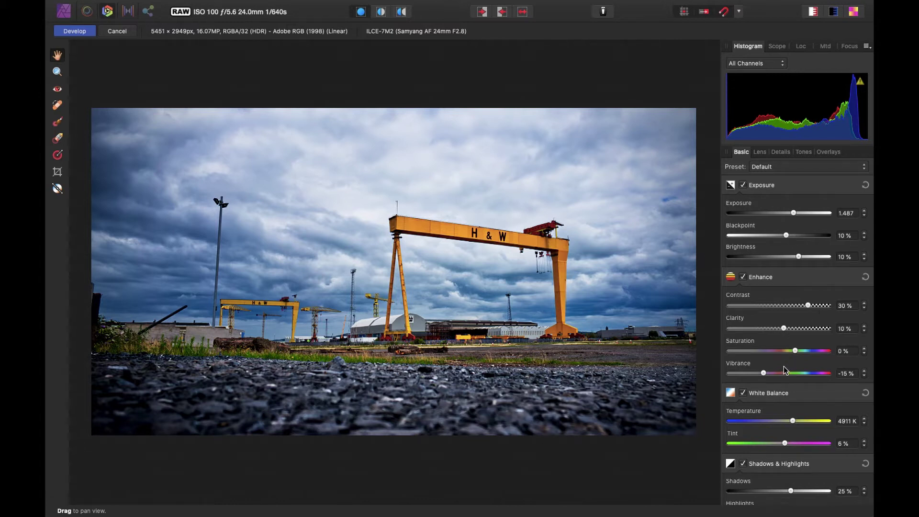
Try lowering the Shadows amount and setting Highlights to -100 %, undoing each change.
{"action": "scroll", "coordinate": [783, 366], "scroll_direction": "down", "scroll_amount": 3}
{"action": "scroll", "coordinate": [782, 368], "scroll_direction": "up", "scroll_amount": 1}
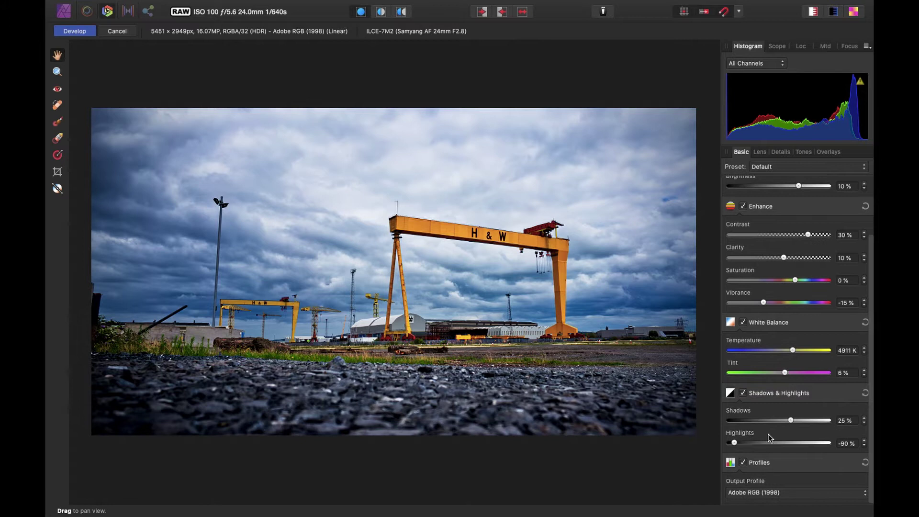
{"action": "left_click", "coordinate": [791, 421]}
{"action": "left_click_drag", "start_coordinate": [791, 421], "coordinate": [753, 421]}
{"action": "key", "text": "super+z"}
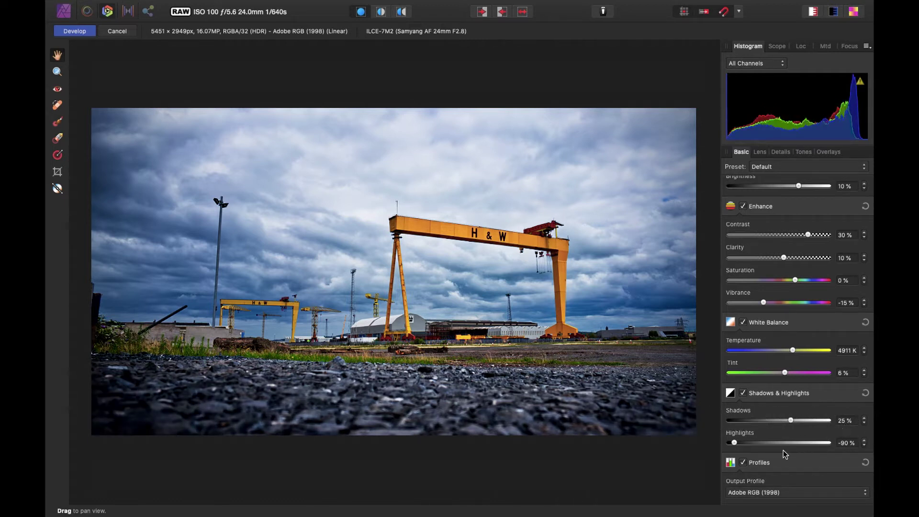
{"action": "left_click_drag", "start_coordinate": [735, 445], "coordinate": [694, 447]}
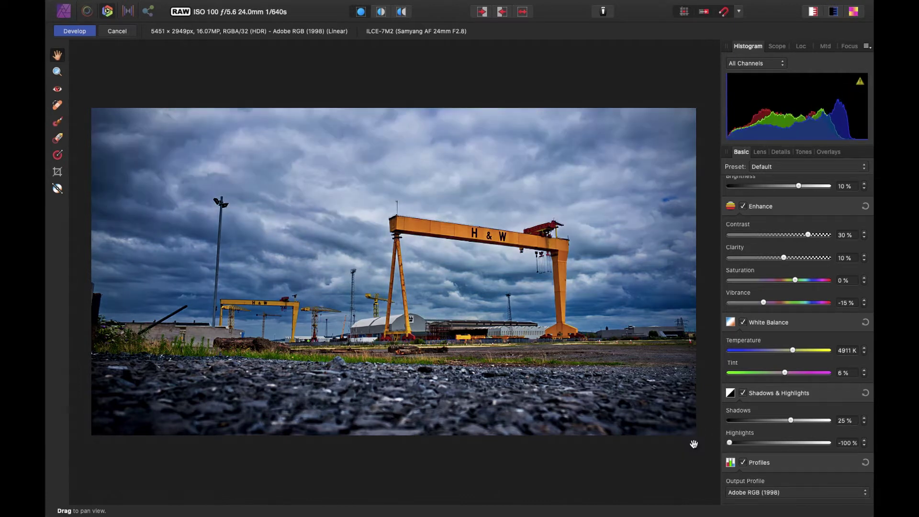
{"action": "key", "text": "super+z"}
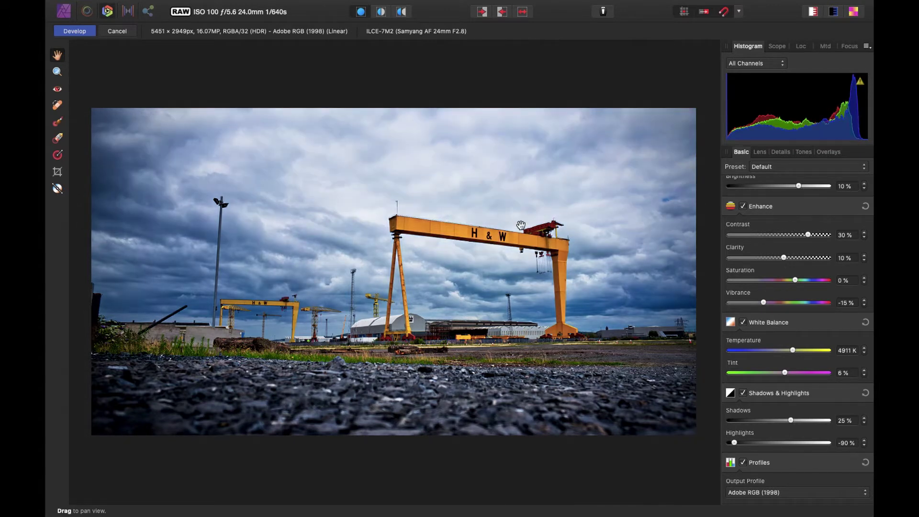
Review the lens correction, chromatic aberration and post crop vignette settings.
{"action": "scroll", "coordinate": [864, 224], "scroll_direction": "up", "scroll_amount": 3}
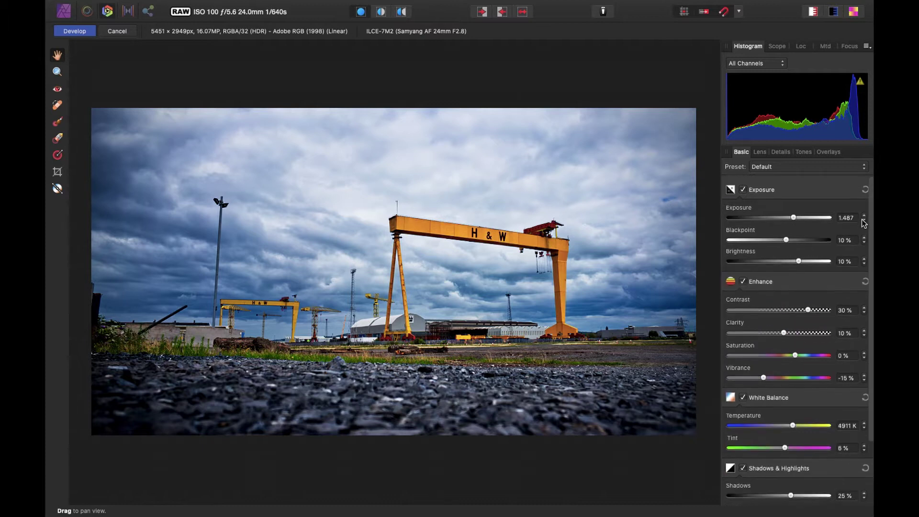
{"action": "left_click", "coordinate": [761, 152]}
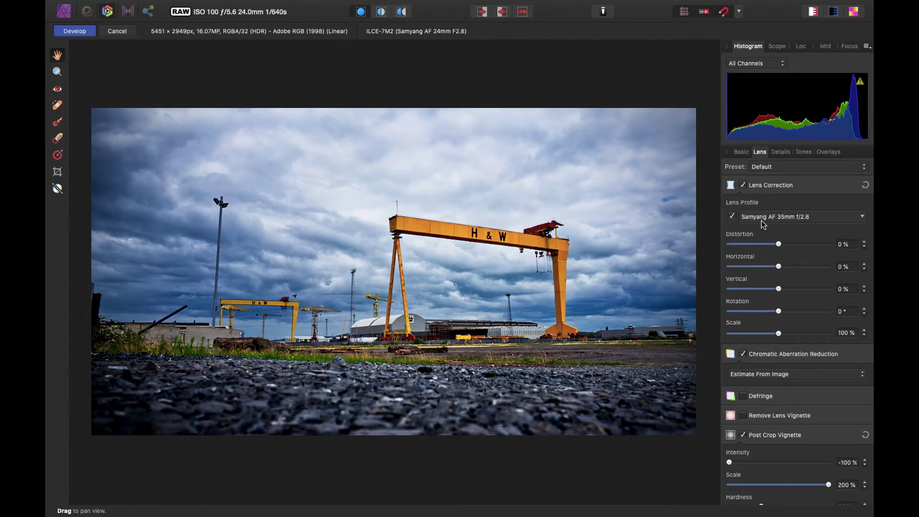
{"action": "scroll", "coordinate": [816, 422], "scroll_direction": "down", "scroll_amount": 1}
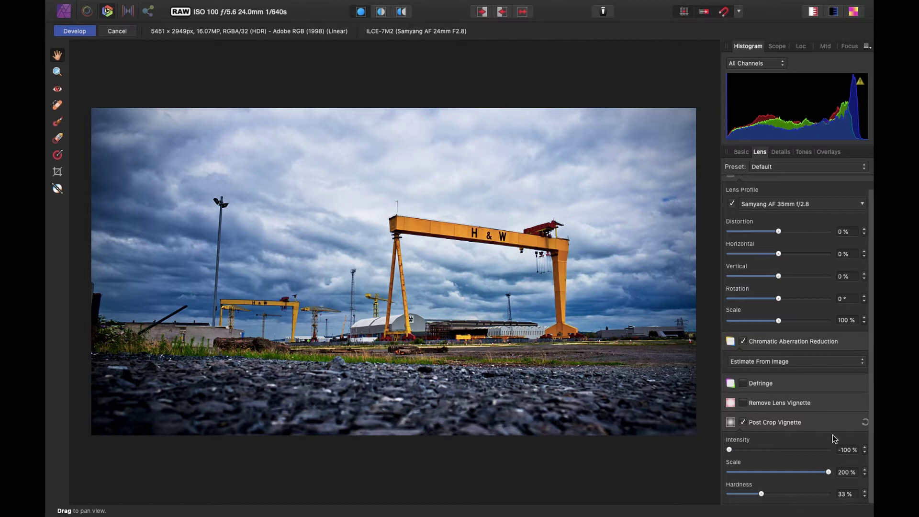
Compare the crane's H & W lettering up close with Detail Refinement switched off and back on.
{"action": "left_click", "coordinate": [779, 152]}
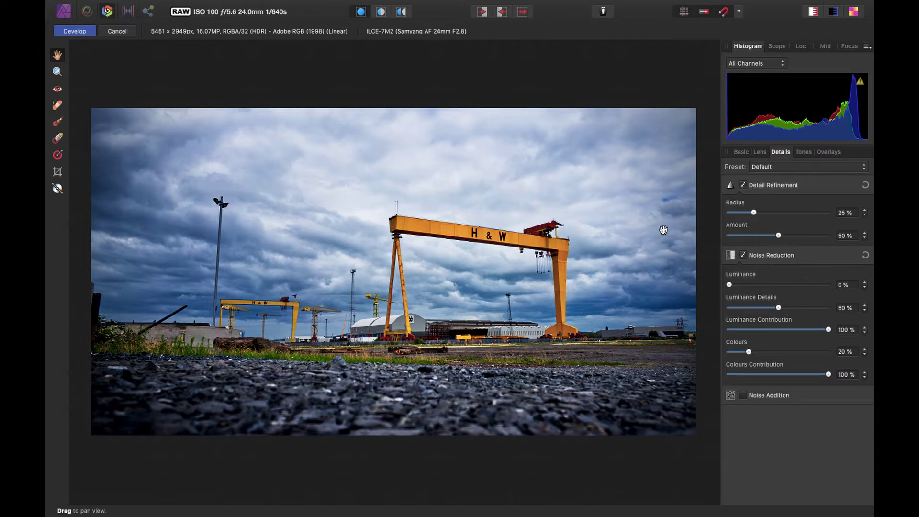
{"action": "scroll", "coordinate": [433, 252], "scroll_direction": "up", "scroll_amount": 8}
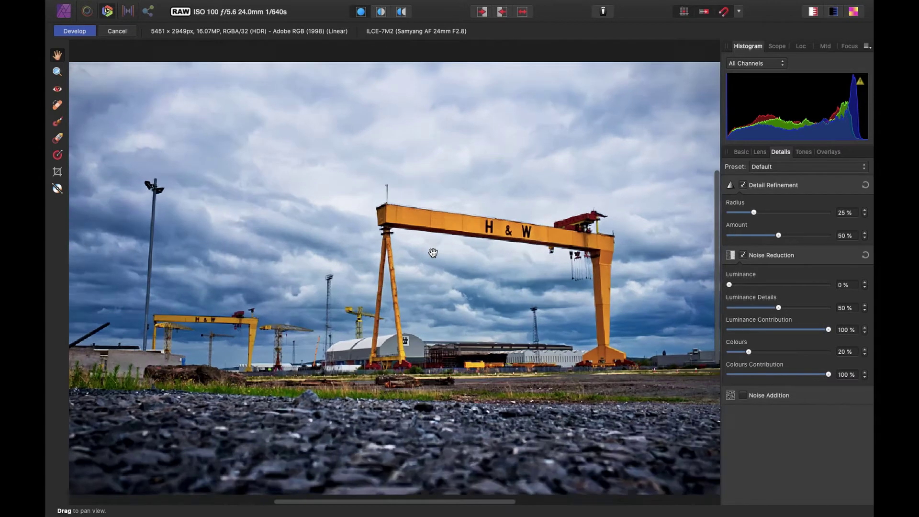
{"action": "scroll", "coordinate": [433, 252], "scroll_direction": "right", "scroll_amount": 5}
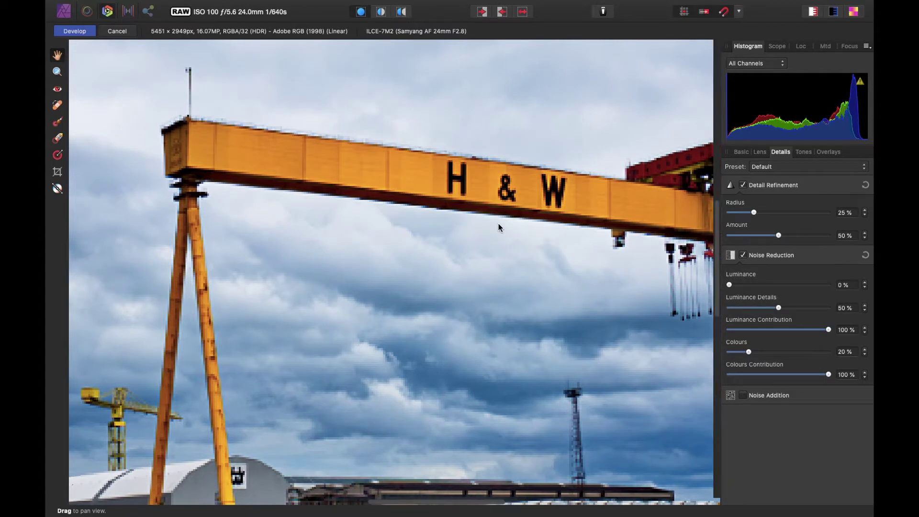
{"action": "scroll", "coordinate": [499, 225], "scroll_direction": "right", "scroll_amount": 4}
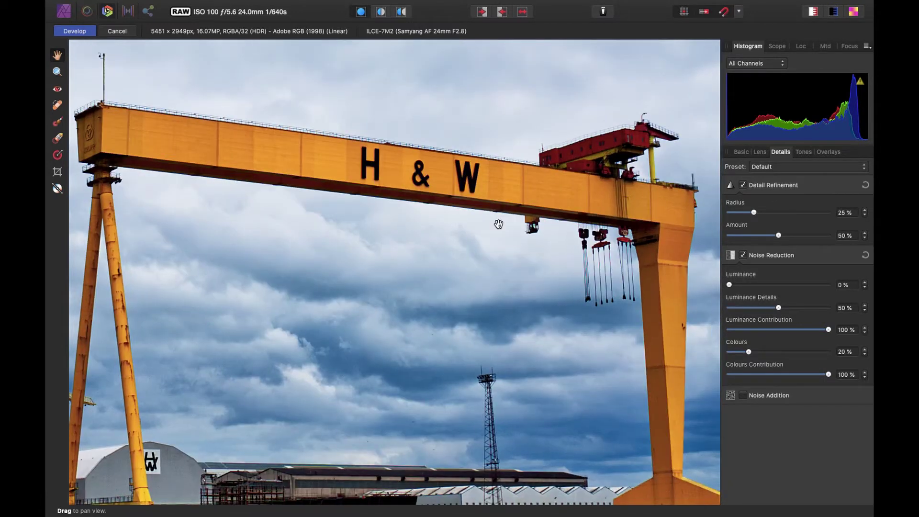
{"action": "scroll", "coordinate": [498, 225], "scroll_direction": "up", "scroll_amount": 5}
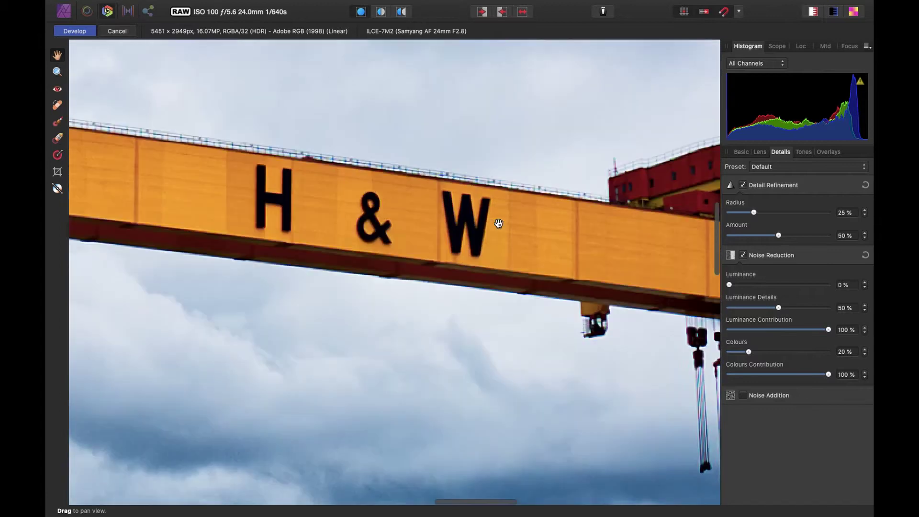
{"action": "scroll", "coordinate": [498, 223], "scroll_direction": "up", "scroll_amount": 1}
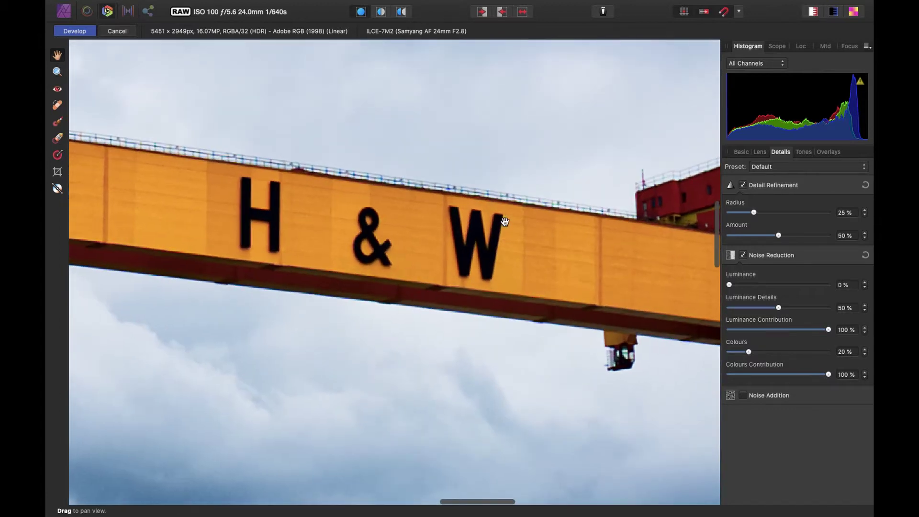
{"action": "left_click", "coordinate": [744, 186]}
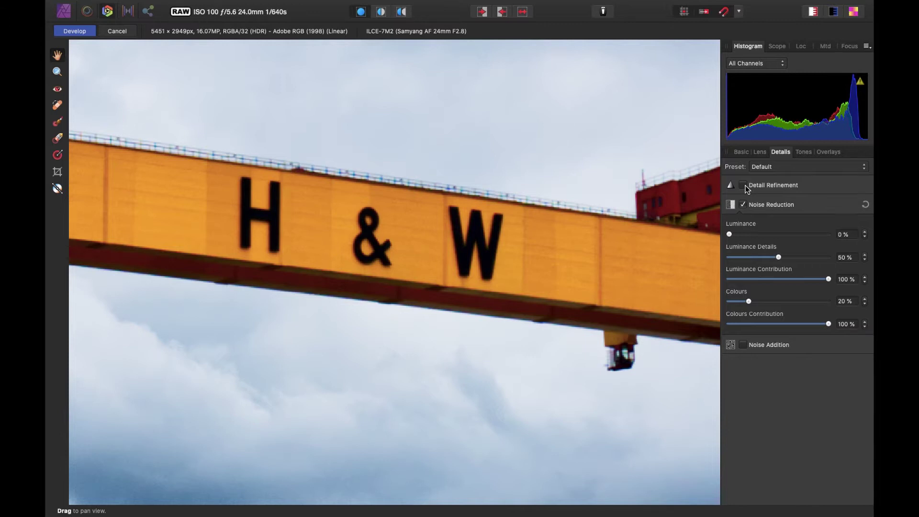
{"action": "left_click", "coordinate": [744, 185]}
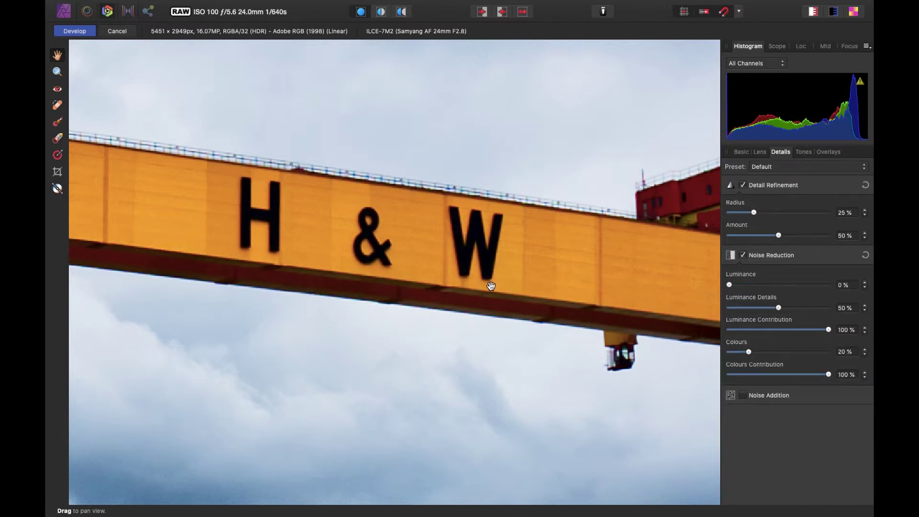
Try a much higher Detail Refinement amount while viewing the crane's red cabin, and undo the change.
{"action": "scroll", "coordinate": [509, 242], "scroll_direction": "right", "scroll_amount": 8}
{"action": "scroll", "coordinate": [509, 241], "scroll_direction": "right", "scroll_amount": 5}
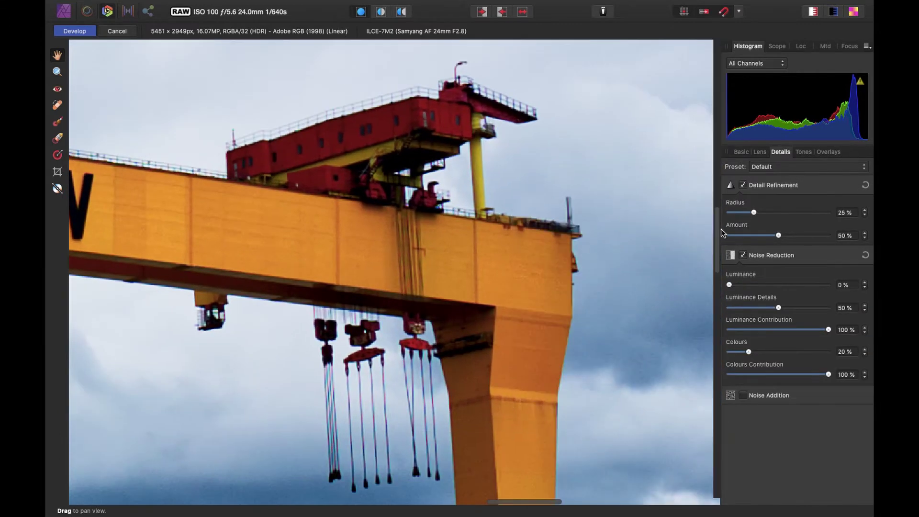
{"action": "left_click_drag", "start_coordinate": [780, 233], "coordinate": [867, 242]}
{"action": "key", "text": "super+z"}
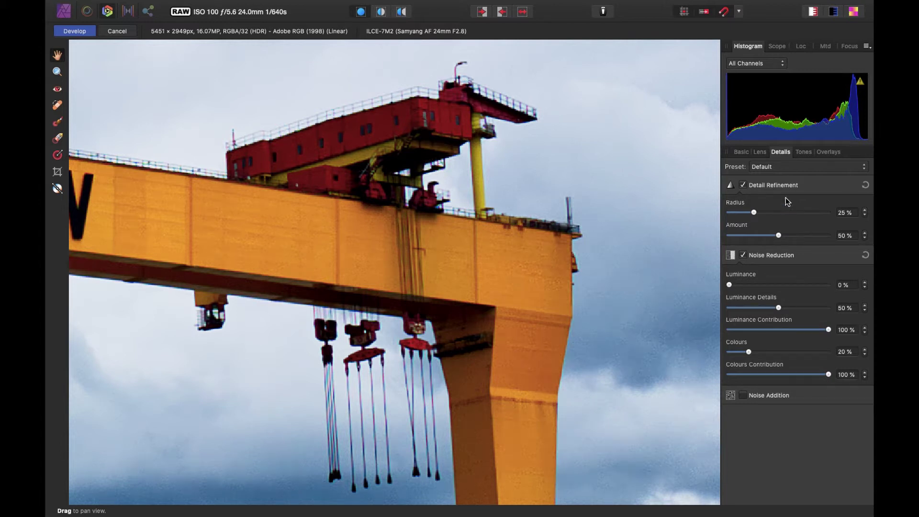
Examine the master tone curve and its effect on the whole photo.
{"action": "left_click", "coordinate": [804, 152]}
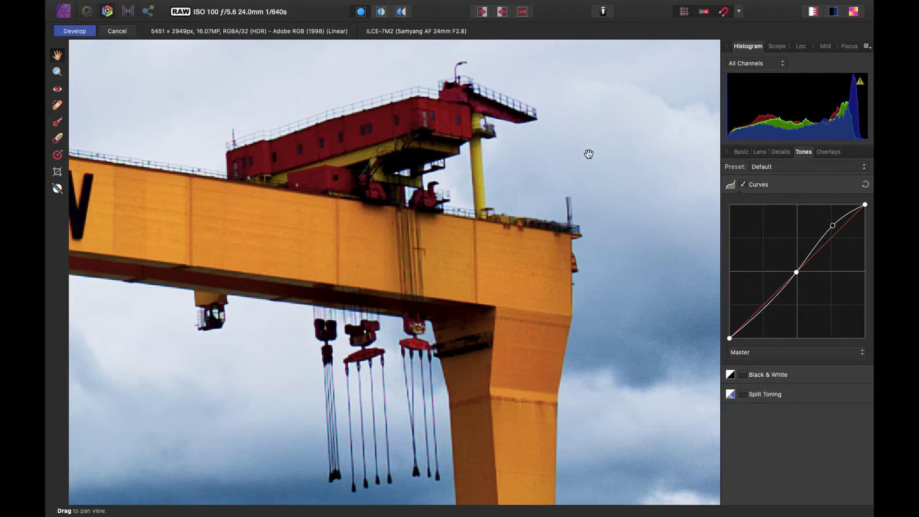
{"action": "scroll", "coordinate": [569, 300], "scroll_direction": "down", "scroll_amount": 2}
{"action": "scroll", "coordinate": [568, 300], "scroll_direction": "down", "scroll_amount": 3}
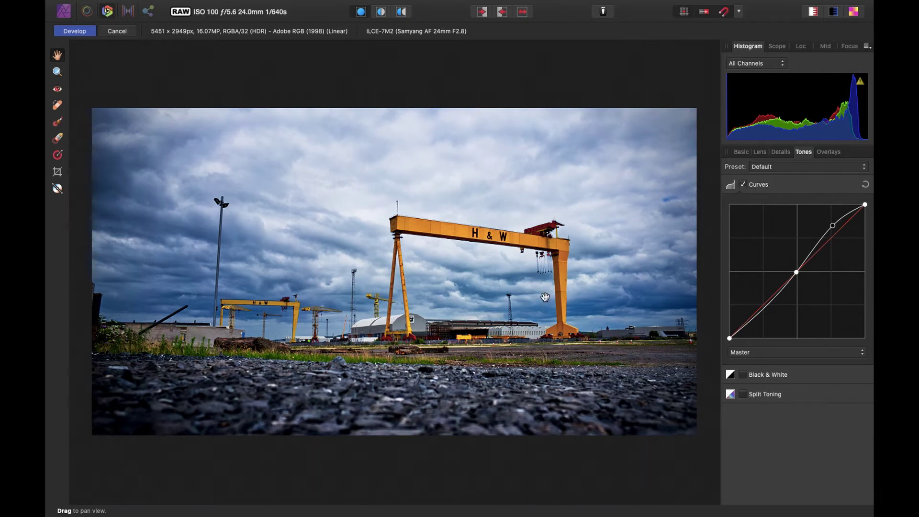
Look through the Crop tool's modes and preset ratios, and leave the tool without altering the crop.
{"action": "left_click", "coordinate": [59, 173]}
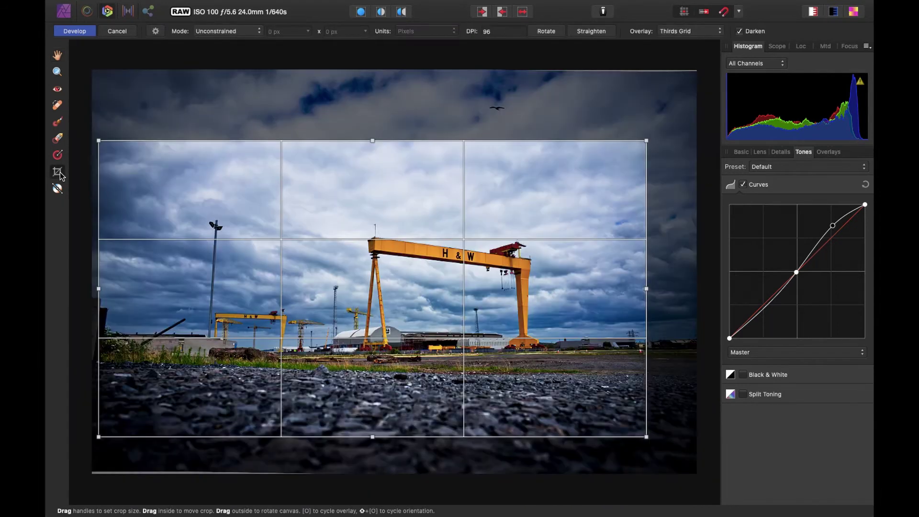
{"action": "left_click", "coordinate": [217, 33]}
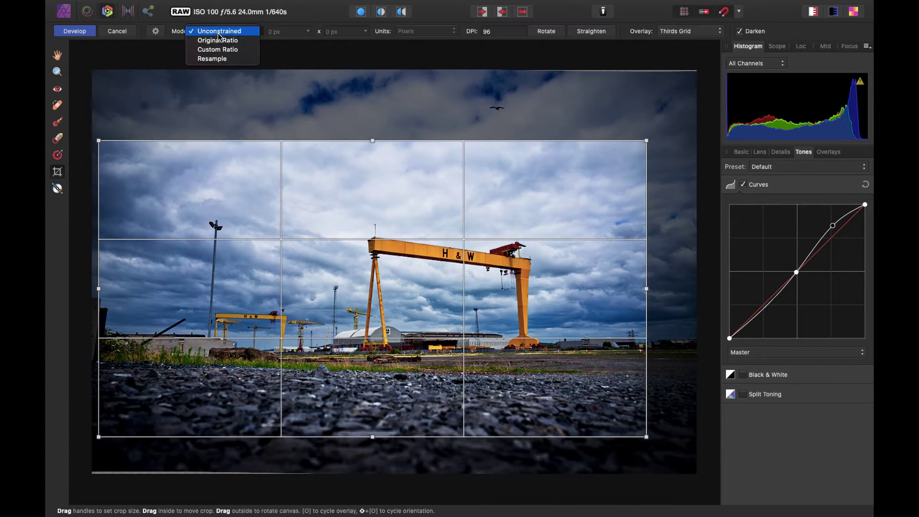
{"action": "left_click", "coordinate": [155, 33]}
{"action": "left_click", "coordinate": [155, 32]}
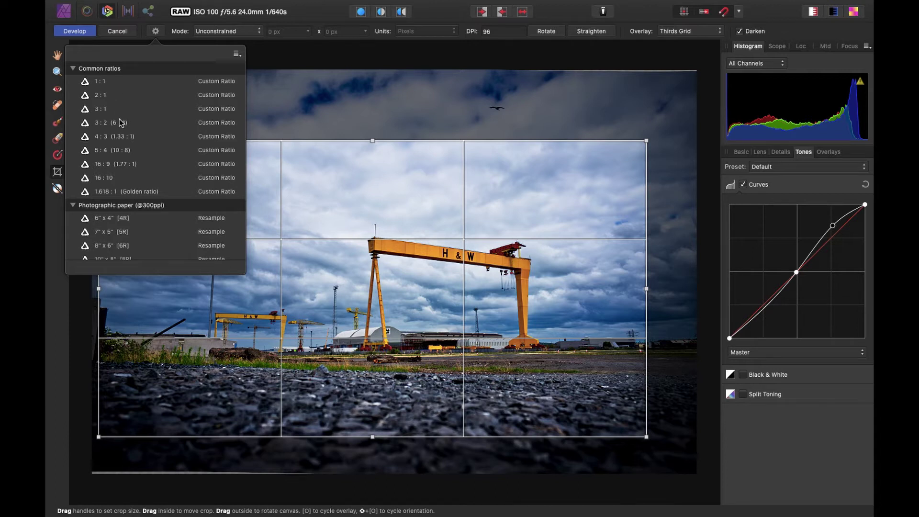
{"action": "key", "text": "h"}
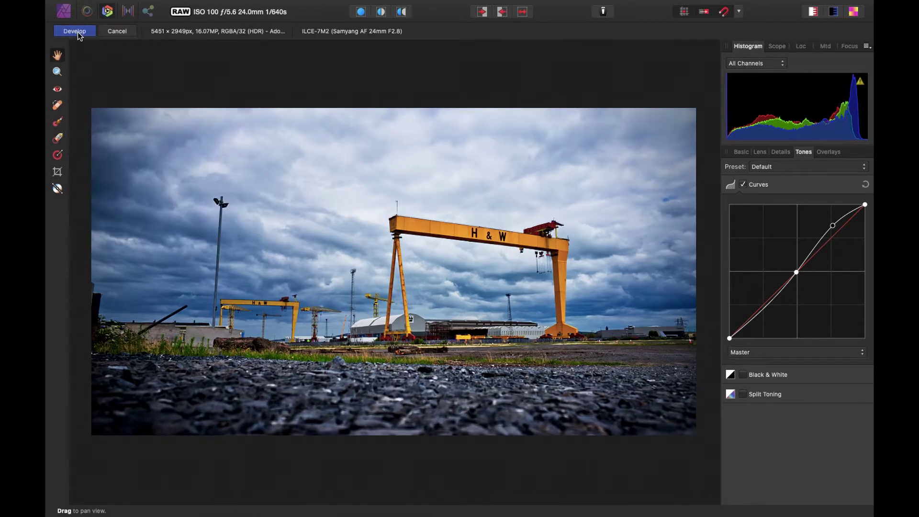
Develop the raw photo with the current adjustments.
{"action": "left_click", "coordinate": [78, 35]}
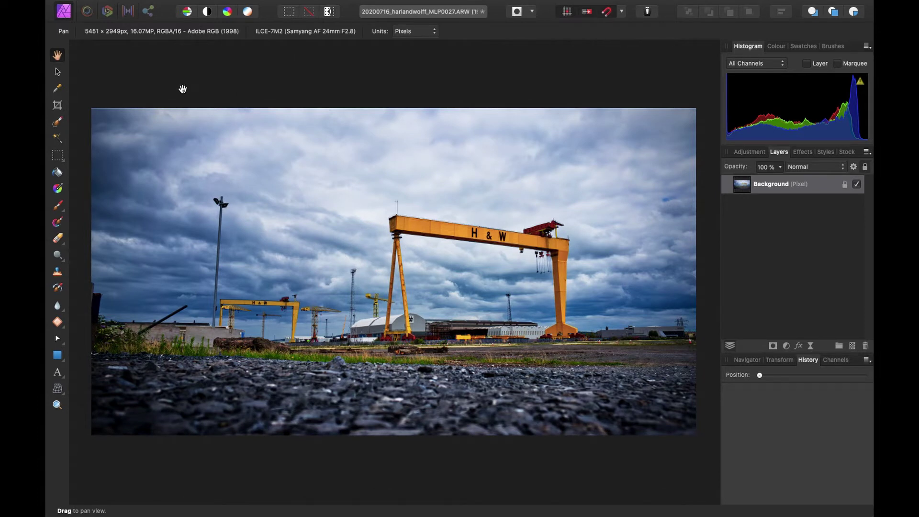
{"action": "mouse_move", "coordinate": [242, 5]}
{"action": "left_click", "coordinate": [147, 6]}
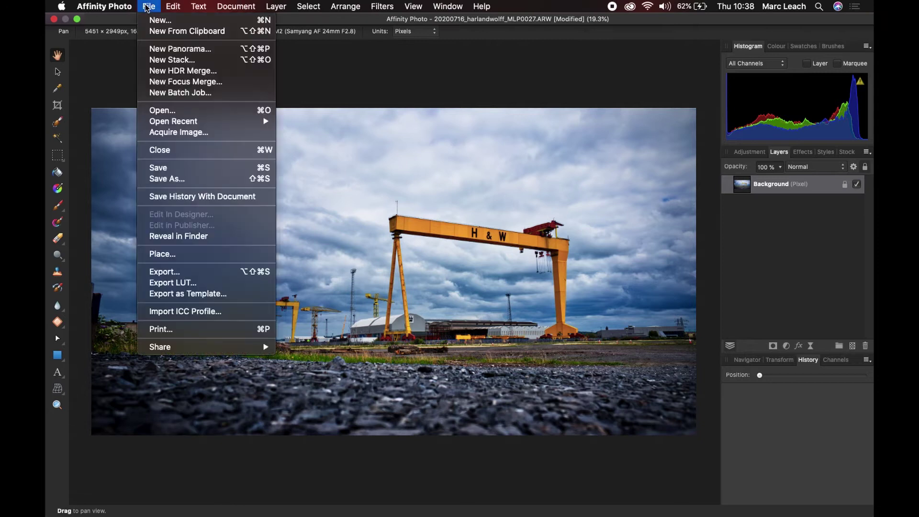
{"action": "mouse_move", "coordinate": [200, 7]}
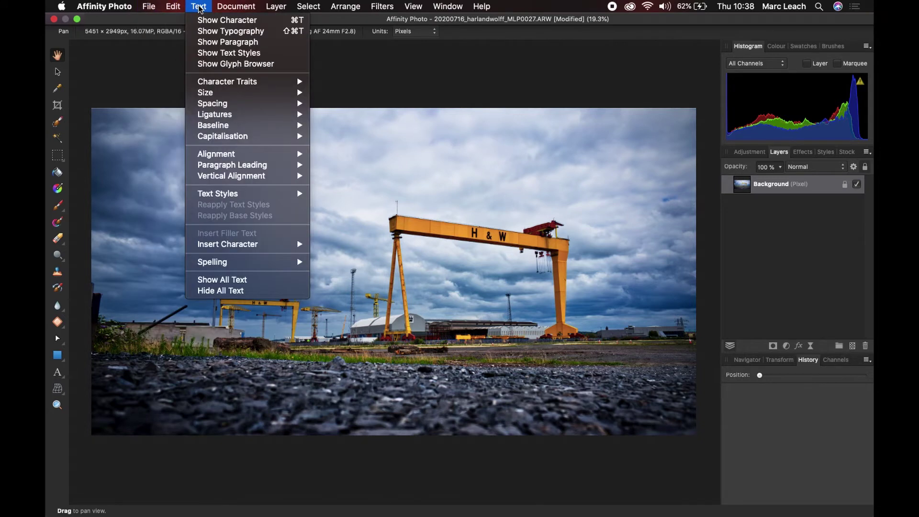
{"action": "mouse_move", "coordinate": [283, 6]}
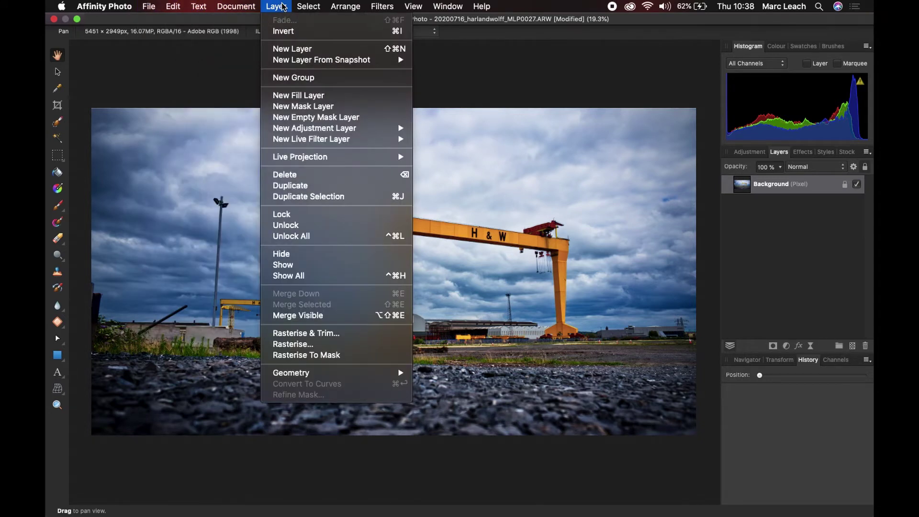
{"action": "mouse_move", "coordinate": [383, 6]}
{"action": "mouse_move", "coordinate": [397, 27]}
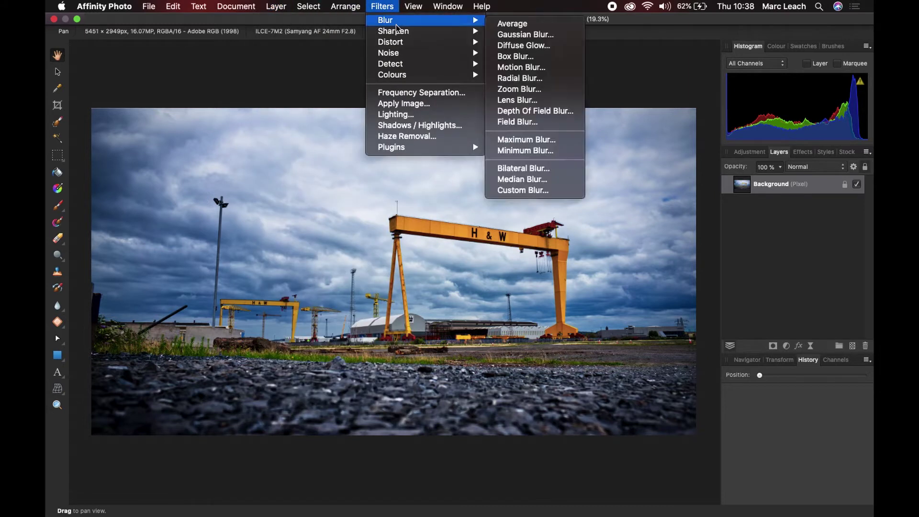
{"action": "left_click", "coordinate": [301, 96]}
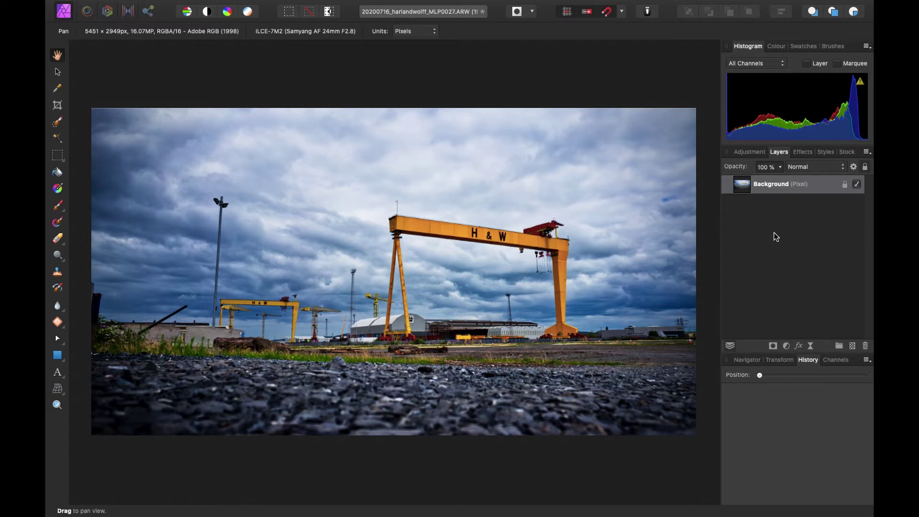
{"action": "mouse_move", "coordinate": [239, 2]}
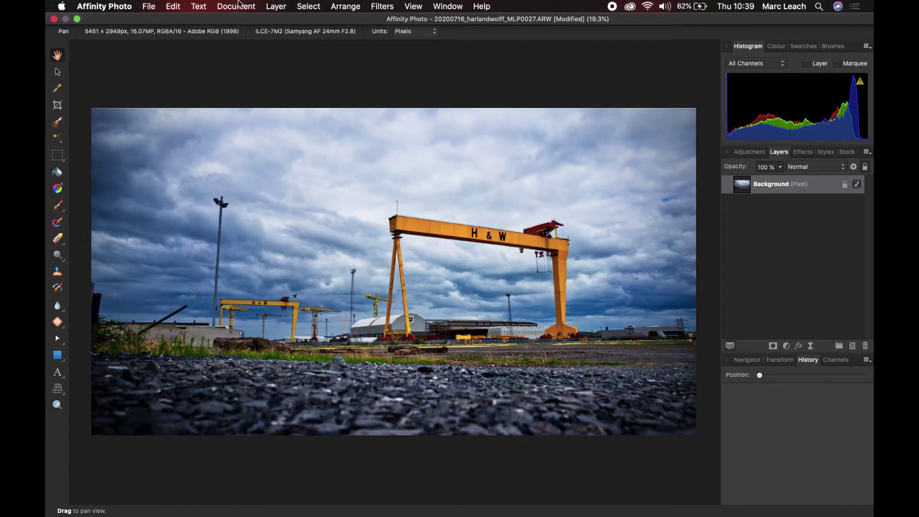
{"action": "left_click", "coordinate": [276, 6]}
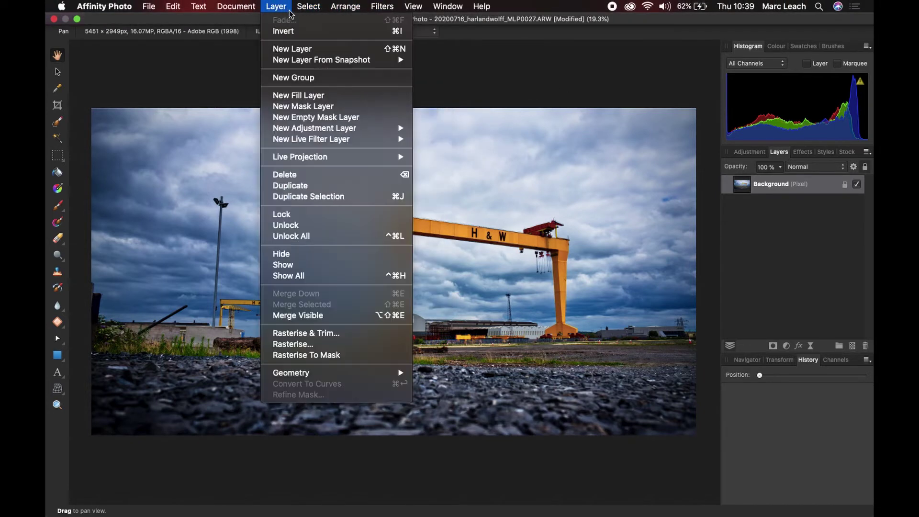
{"action": "left_click", "coordinate": [221, 80]}
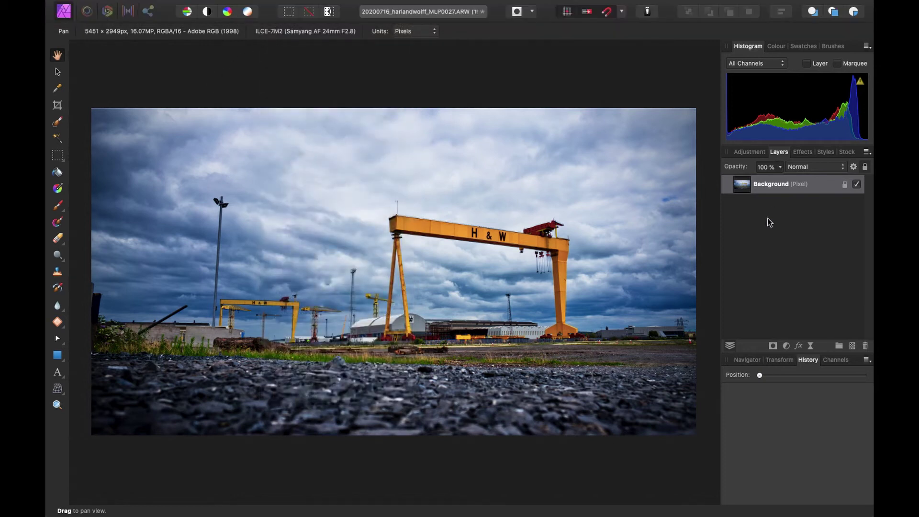
Try an HSL adjustment on the photo with the Saturation Shift at 100%, and delete it.
{"action": "left_click", "coordinate": [750, 152]}
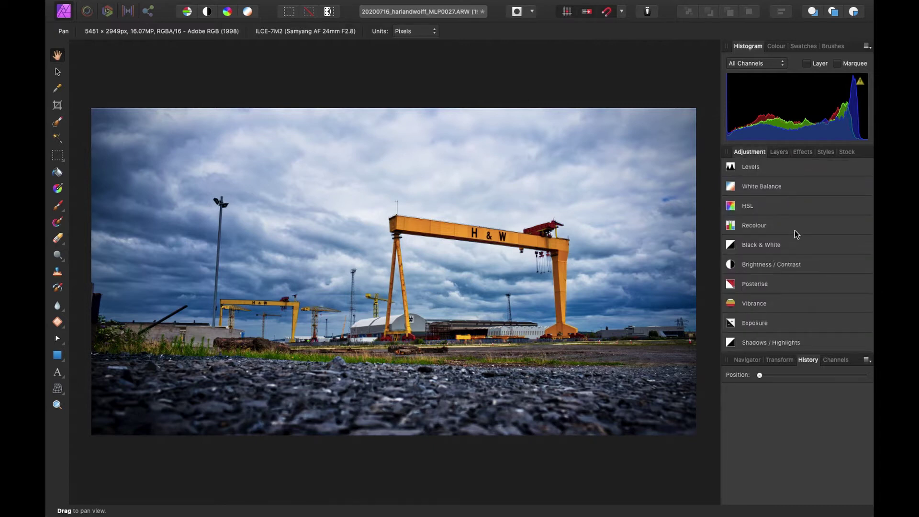
{"action": "scroll", "coordinate": [794, 235], "scroll_direction": "down", "scroll_amount": 1}
{"action": "left_click", "coordinate": [763, 206]}
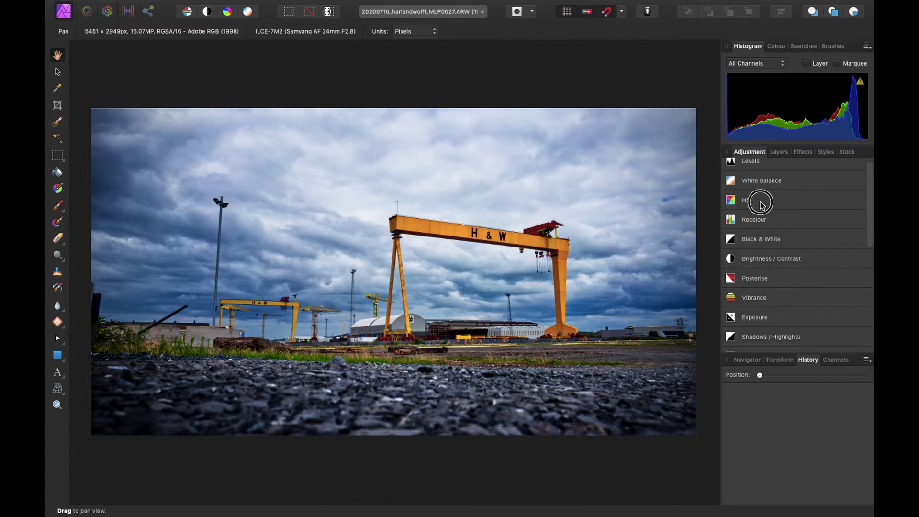
{"action": "left_click", "coordinate": [781, 152]}
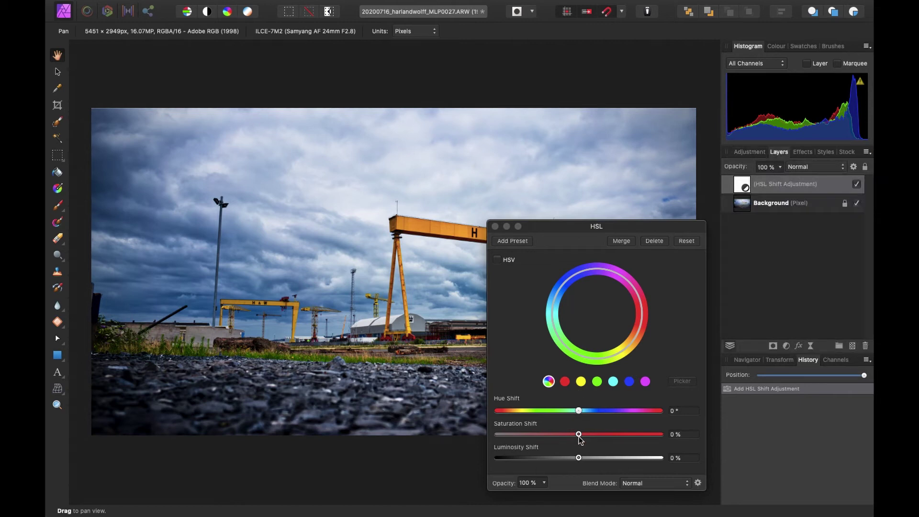
{"action": "left_click_drag", "start_coordinate": [580, 438], "coordinate": [726, 452]}
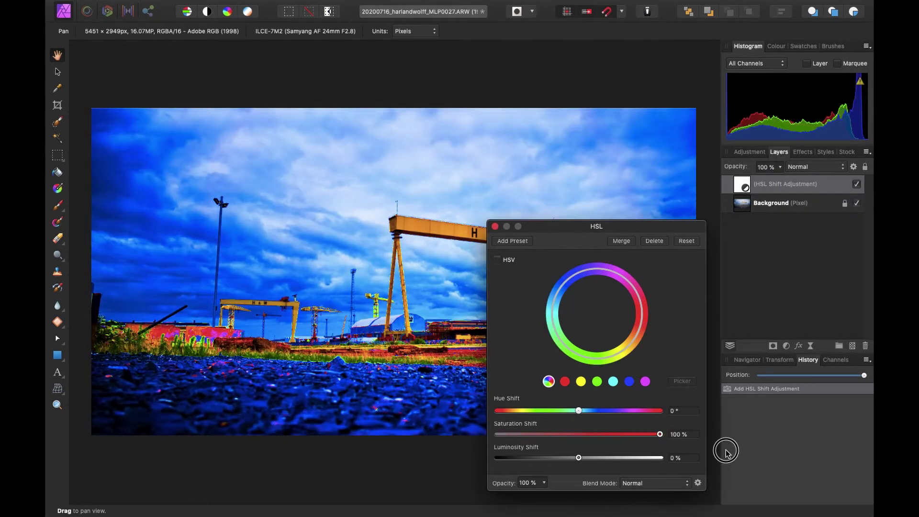
{"action": "left_click", "coordinate": [653, 241]}
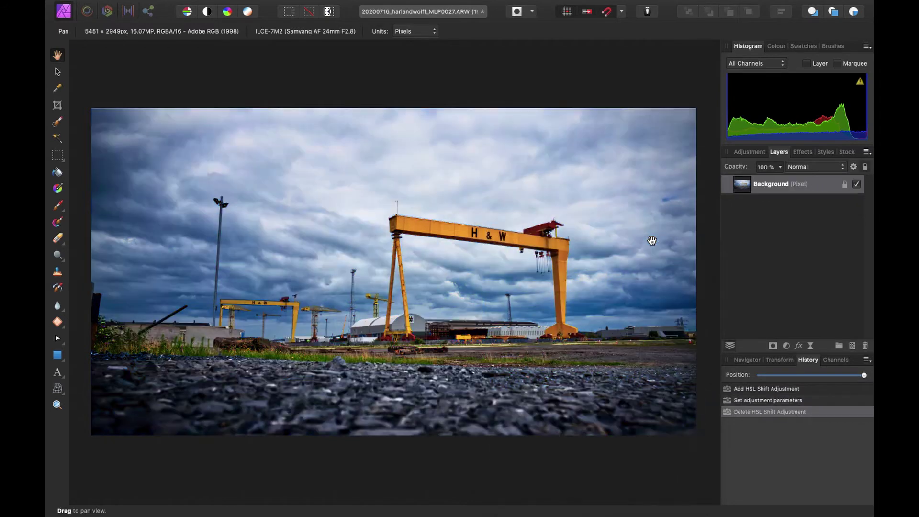
Try a Curves adjustment that slightly raises the upper part of the master curve, and delete it.
{"action": "left_click", "coordinate": [750, 152]}
{"action": "scroll", "coordinate": [761, 333], "scroll_direction": "down", "scroll_amount": 8}
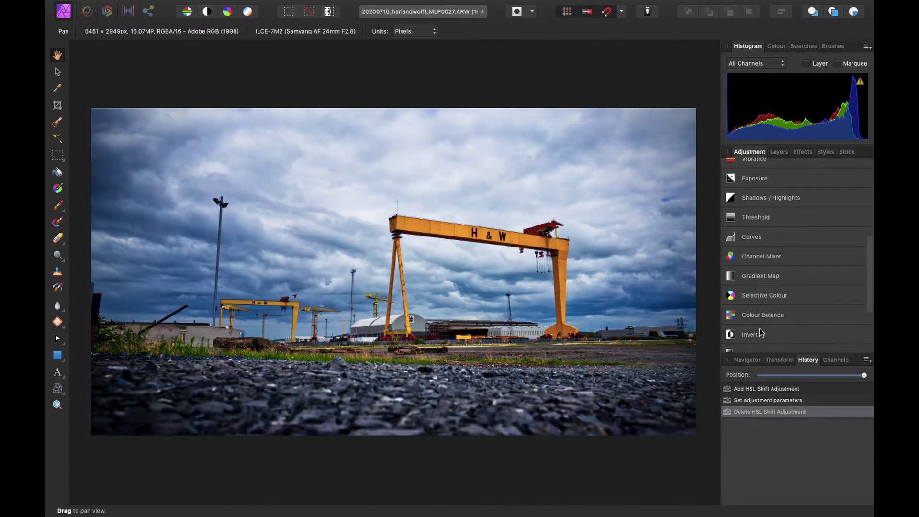
{"action": "left_click", "coordinate": [763, 241]}
{"action": "left_click", "coordinate": [779, 153]}
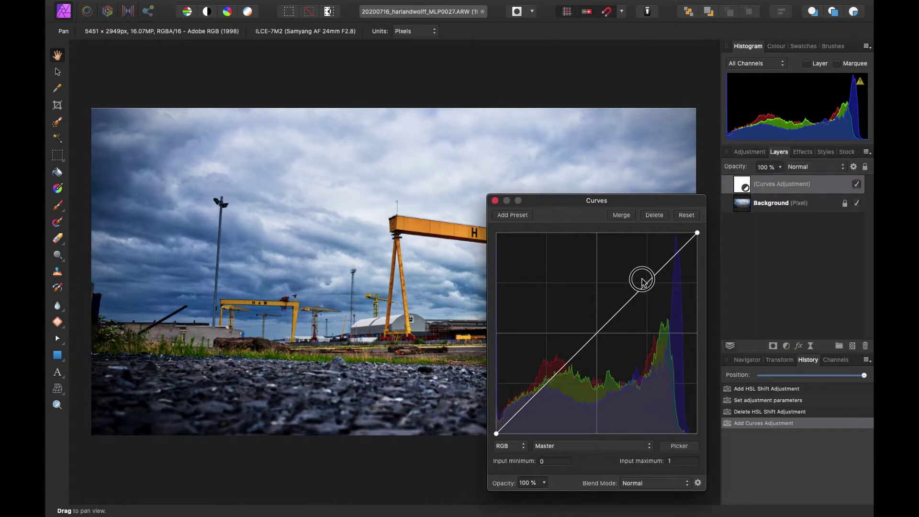
{"action": "left_click_drag", "start_coordinate": [645, 284], "coordinate": [643, 280]}
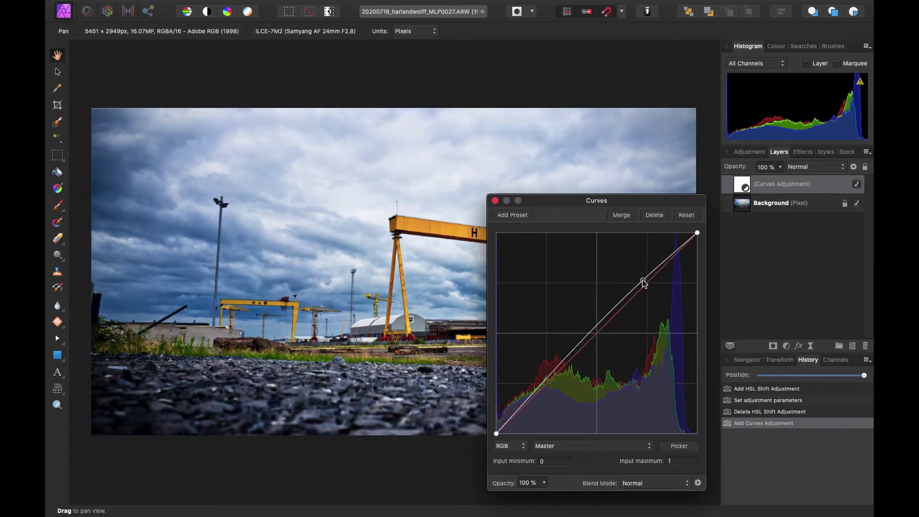
{"action": "left_click", "coordinate": [654, 216]}
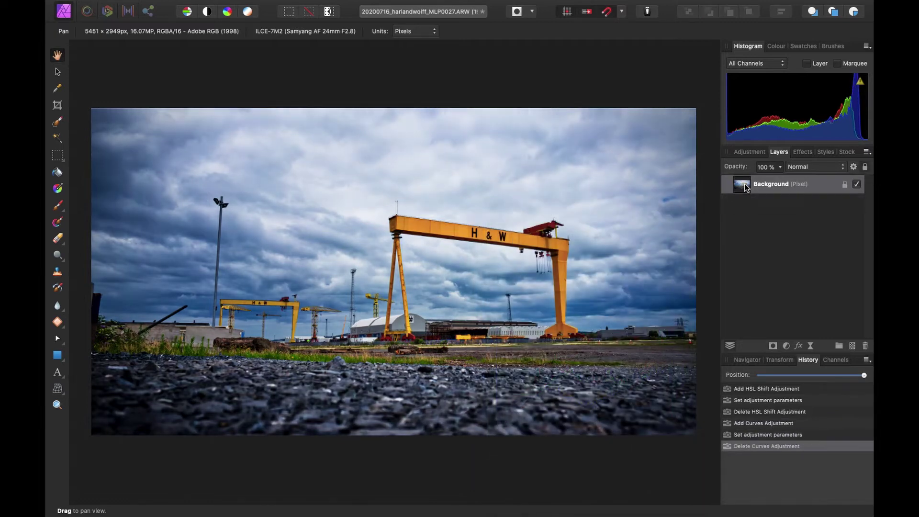
{"action": "left_click", "coordinate": [758, 152]}
{"action": "left_click", "coordinate": [779, 153]}
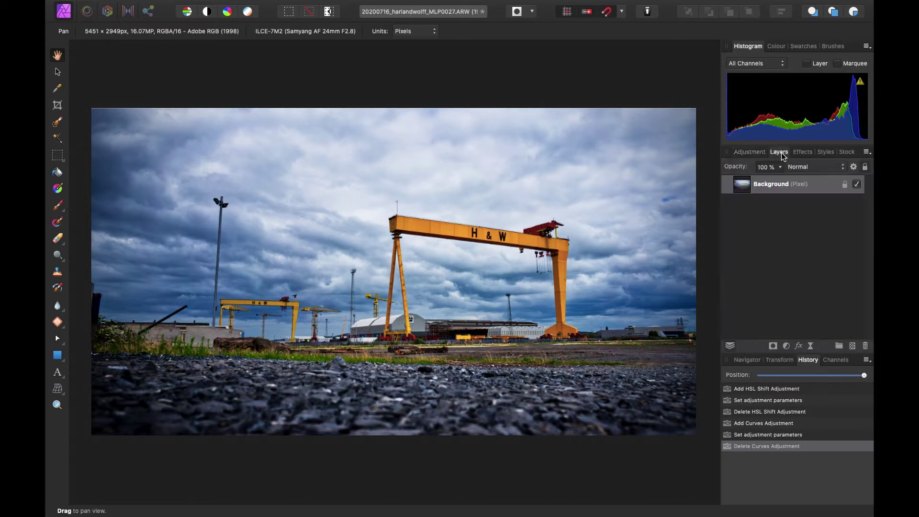
{"action": "left_click", "coordinate": [750, 152]}
{"action": "scroll", "coordinate": [767, 290], "scroll_direction": "down", "scroll_amount": 5}
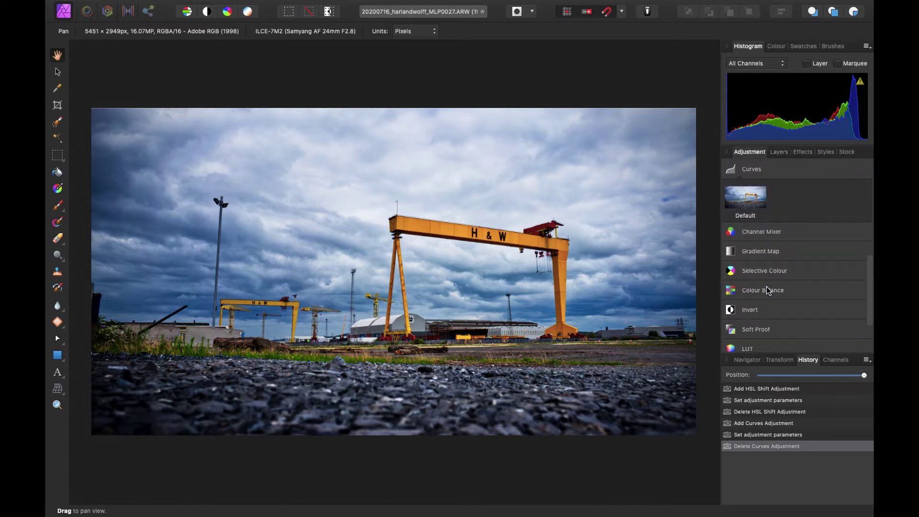
{"action": "key", "text": "F7"}
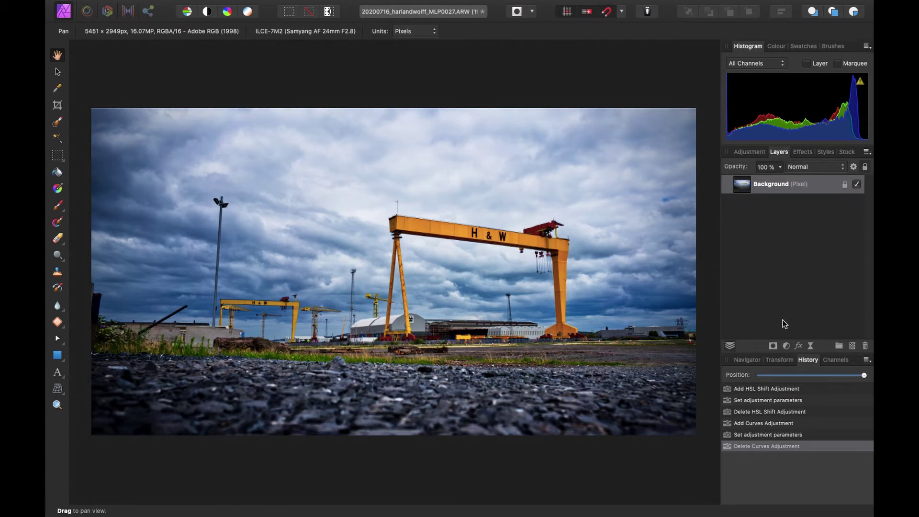
Add a live Vignette filter to the Background layer.
{"action": "left_click", "coordinate": [810, 346]}
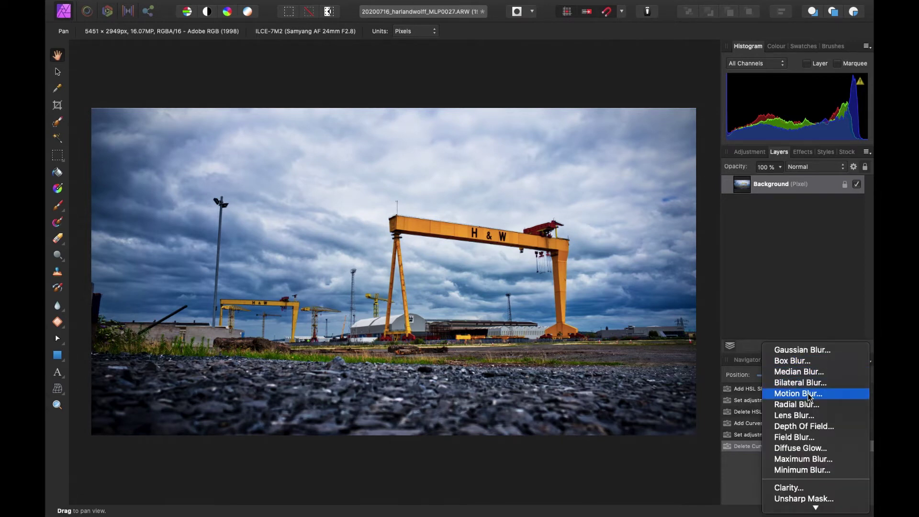
{"action": "scroll", "coordinate": [808, 397], "scroll_direction": "down", "scroll_amount": 5}
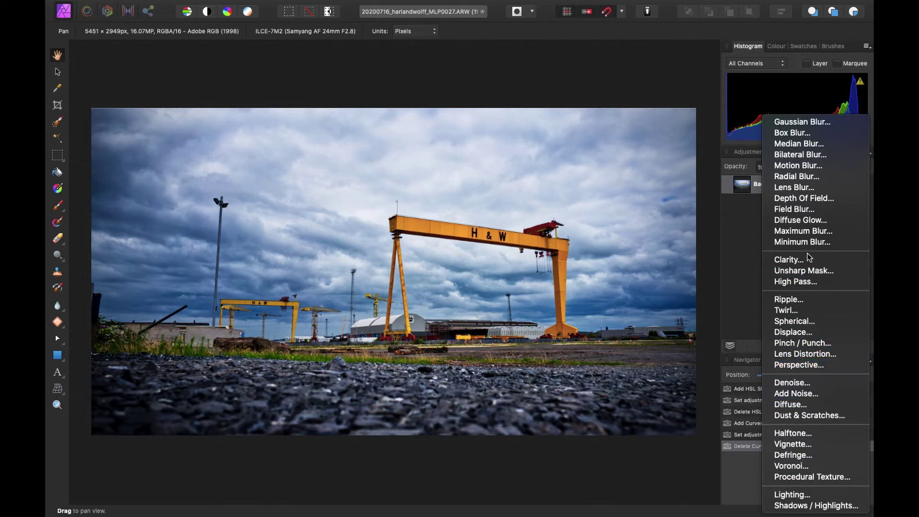
{"action": "left_click", "coordinate": [795, 444]}
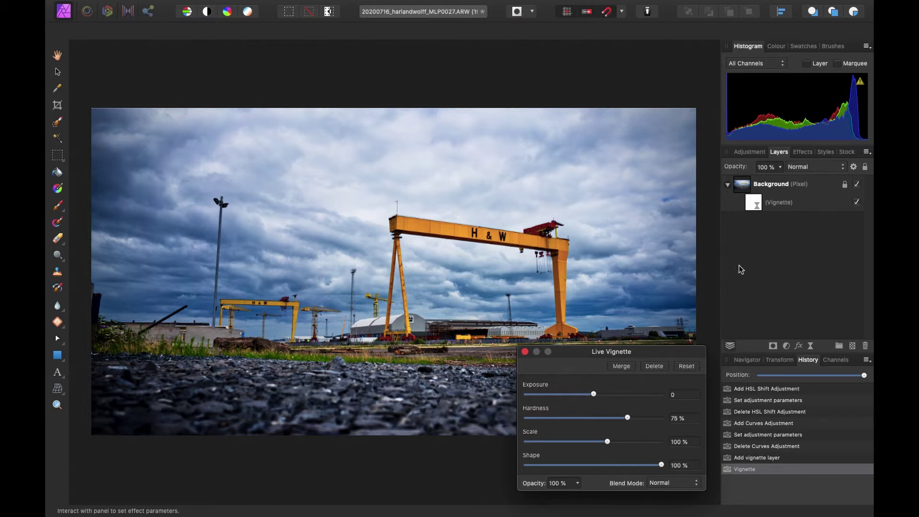
Set the vignette to exposure -1.275, hardness 98%, scale 179% and shape 98%, and merge it into the photo.
{"action": "left_click_drag", "start_coordinate": [594, 394], "coordinate": [575, 395]}
{"action": "left_click_drag", "start_coordinate": [622, 418], "coordinate": [617, 442]}
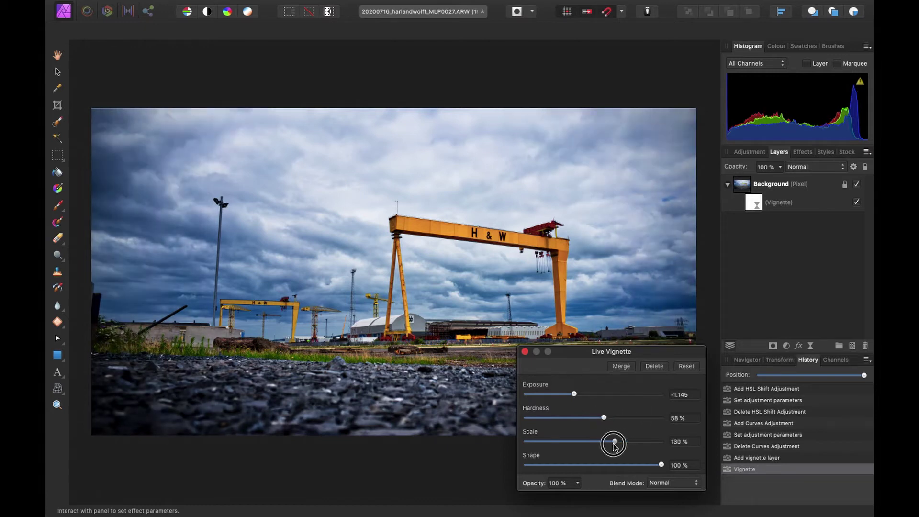
{"action": "mouse_move", "coordinate": [661, 464]}
{"action": "left_mouse_down"}
{"action": "mouse_move", "coordinate": [612, 465]}
{"action": "mouse_move", "coordinate": [657, 465]}
{"action": "left_mouse_up"}
{"action": "left_click_drag", "start_coordinate": [574, 394], "coordinate": [658, 417]}
{"action": "left_click", "coordinate": [622, 366]}
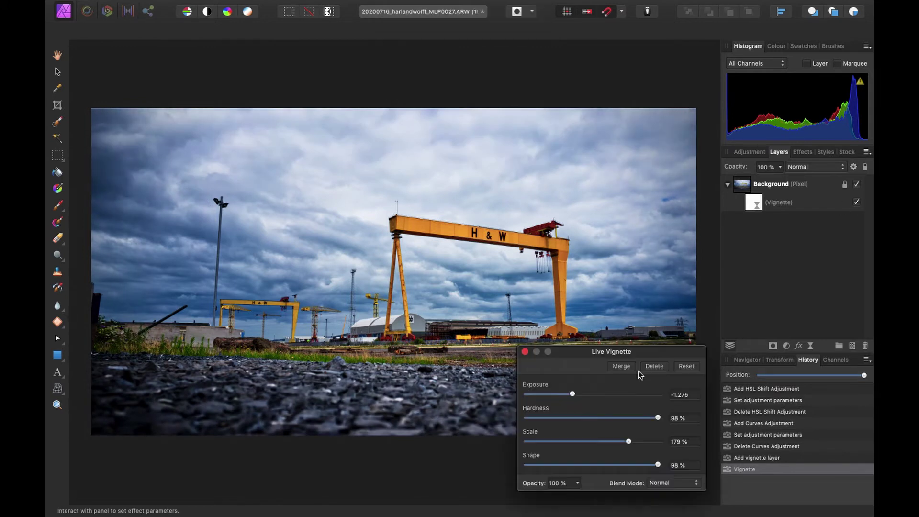
{"action": "left_click", "coordinate": [621, 366]}
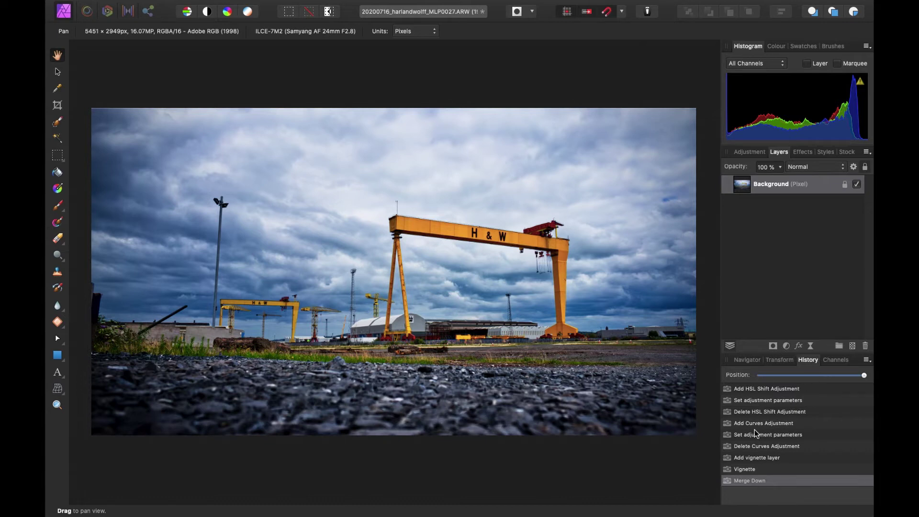
Step back in the history to before the merge, reopen the vignette's settings and try a lower exposure.
{"action": "left_click", "coordinate": [756, 458]}
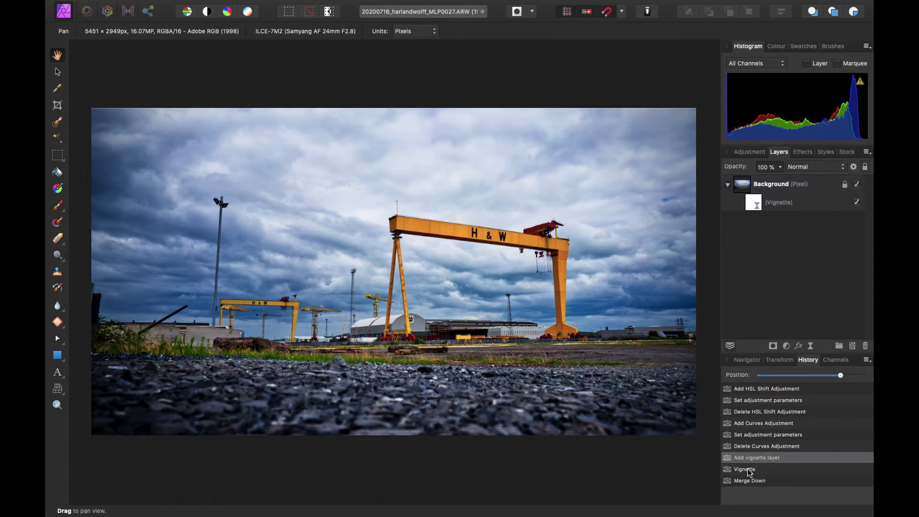
{"action": "left_click", "coordinate": [745, 481]}
{"action": "left_click", "coordinate": [756, 468]}
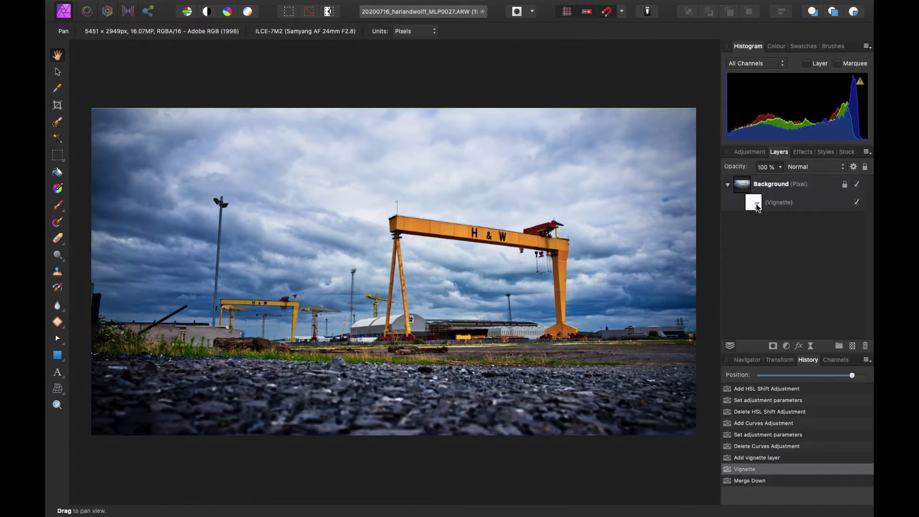
{"action": "double_click", "coordinate": [755, 203]}
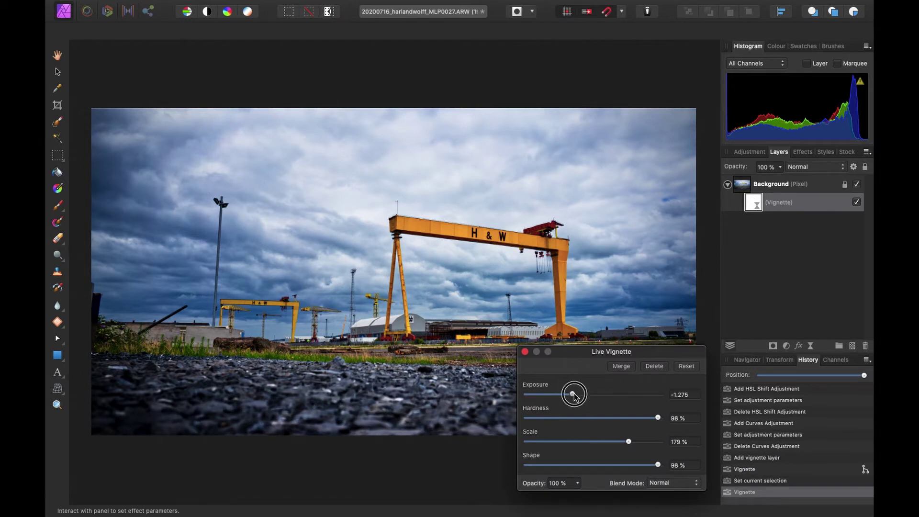
{"action": "mouse_move", "coordinate": [574, 394]}
{"action": "left_mouse_down"}
{"action": "mouse_move", "coordinate": [627, 390]}
{"action": "mouse_move", "coordinate": [558, 392]}
{"action": "left_mouse_up"}
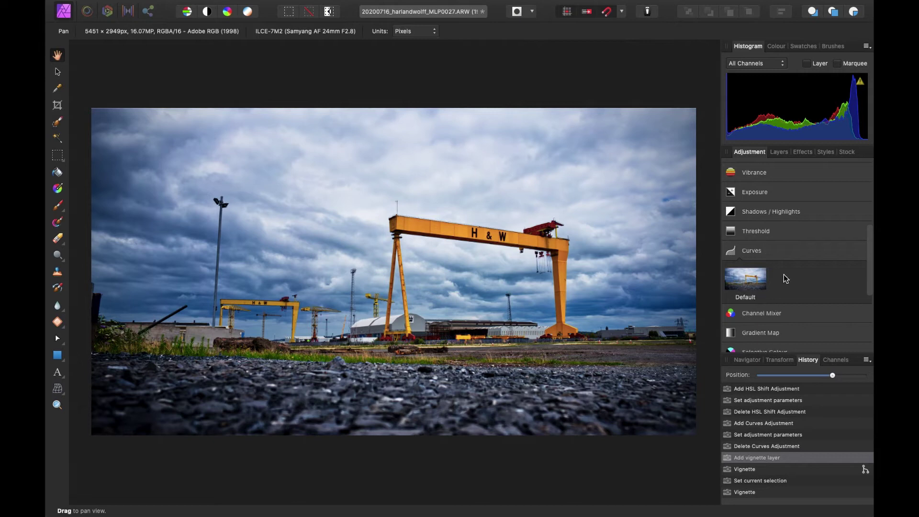
Add an Exposure adjustment, delete it without changing its value, and clear the layer selection.
{"action": "scroll", "coordinate": [812, 289], "scroll_direction": "down", "scroll_amount": 5}
{"action": "scroll", "coordinate": [811, 287], "scroll_direction": "up", "scroll_amount": 5}
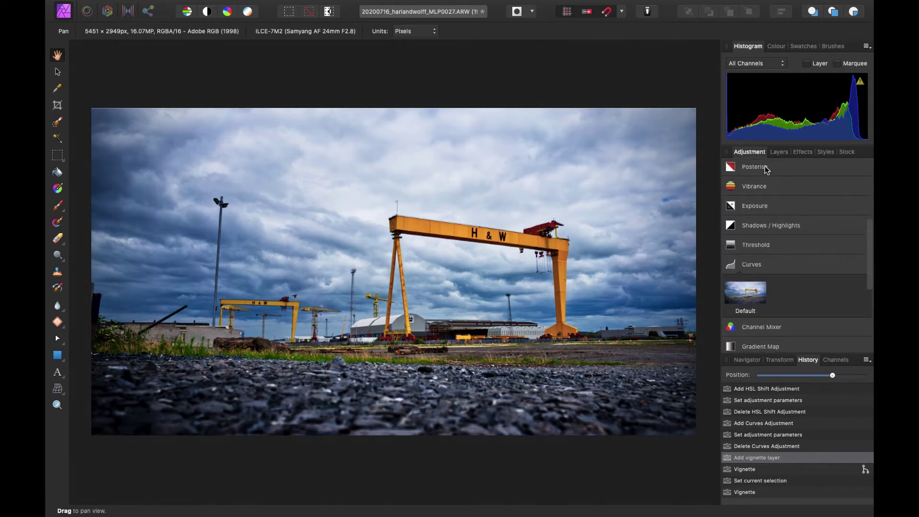
{"action": "left_click", "coordinate": [756, 206]}
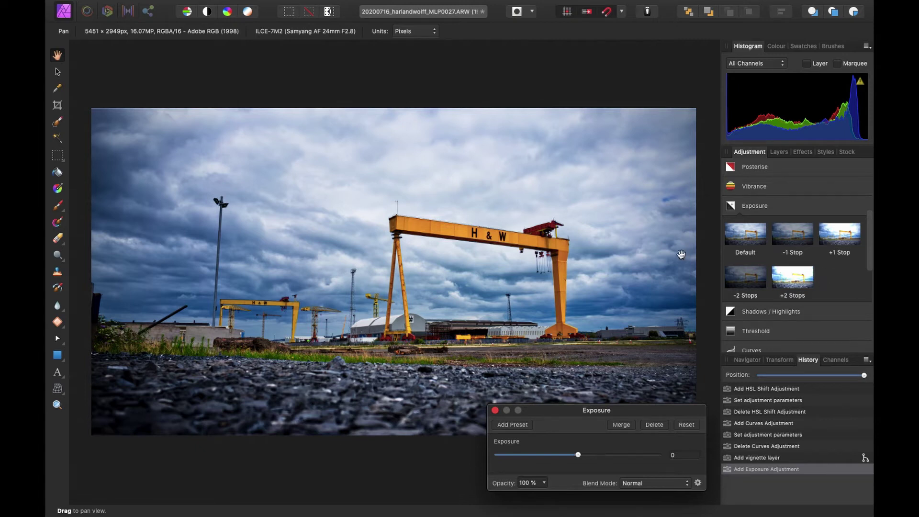
{"action": "left_click", "coordinate": [654, 425]}
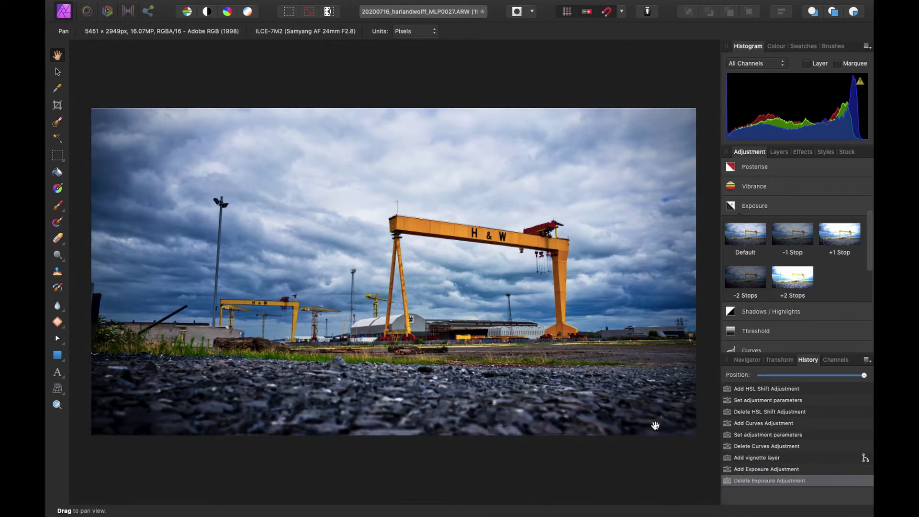
{"action": "key", "text": "super+d"}
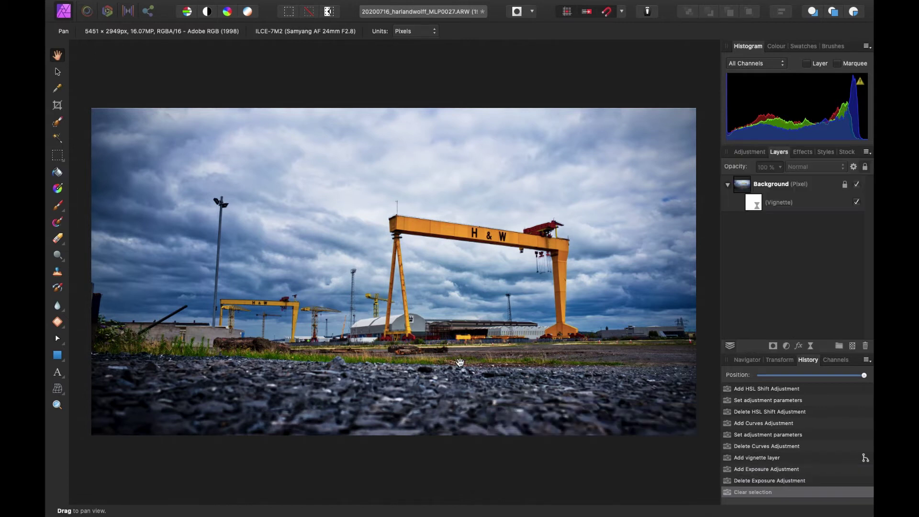
Sample the clouds just above the small deep-blue patch in the sky as the Clone Brush source.
{"action": "scroll", "coordinate": [462, 327], "scroll_direction": "up", "scroll_amount": 6}
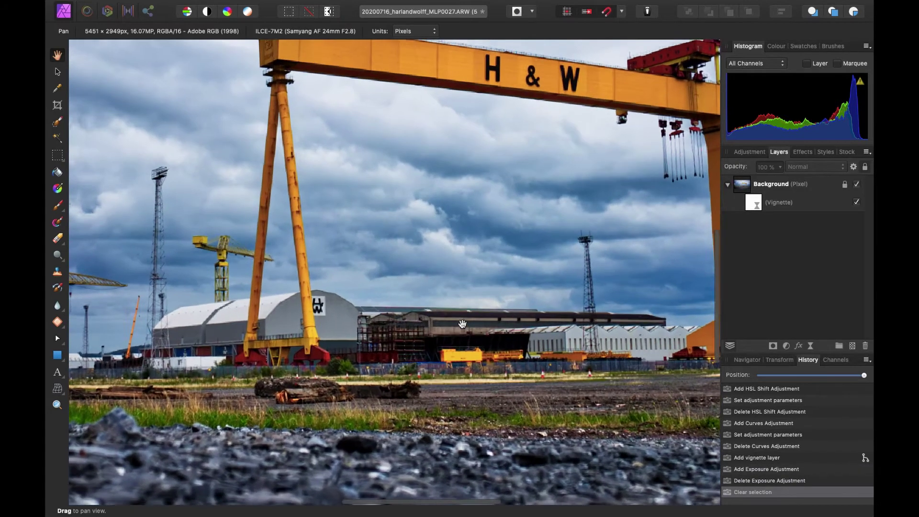
{"action": "scroll", "coordinate": [462, 324], "scroll_direction": "right", "scroll_amount": 10}
{"action": "scroll", "coordinate": [462, 324], "scroll_direction": "up", "scroll_amount": 6}
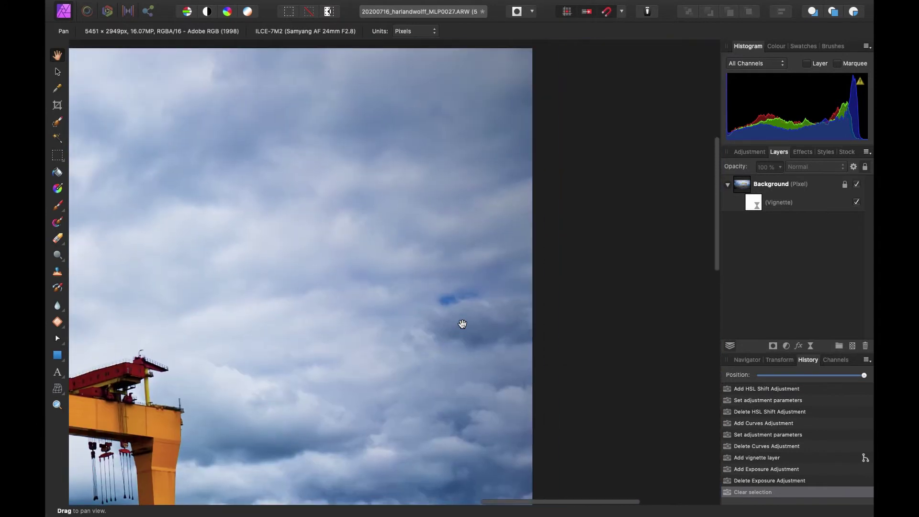
{"action": "scroll", "coordinate": [462, 324], "scroll_direction": "up", "scroll_amount": 4}
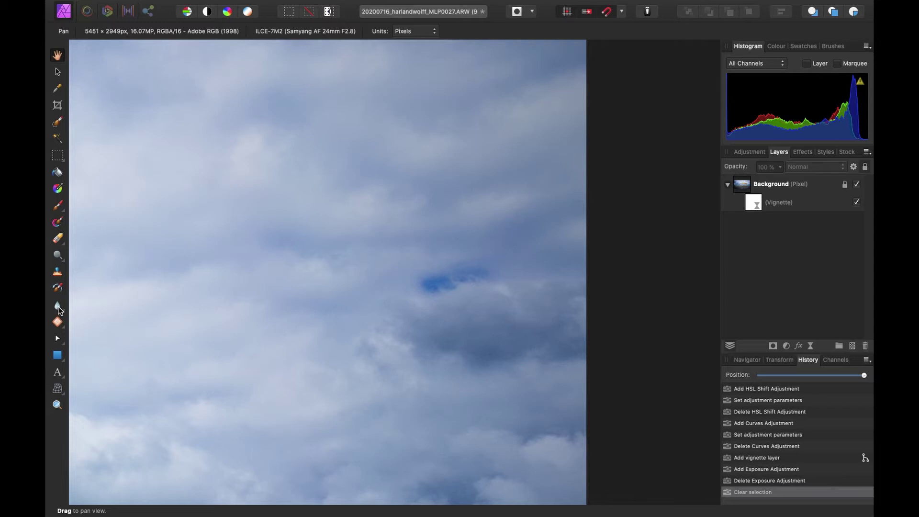
{"action": "left_click", "coordinate": [57, 272]}
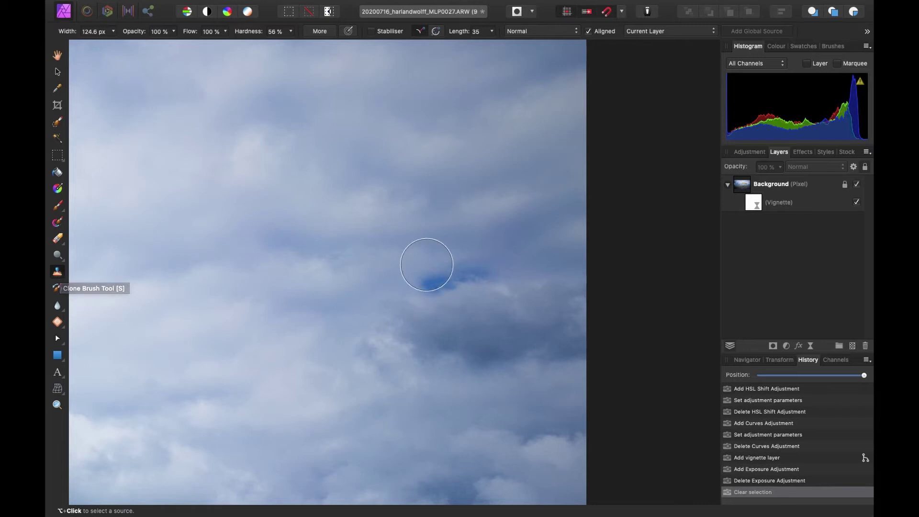
{"action": "left_click", "coordinate": [428, 243], "text": "alt"}
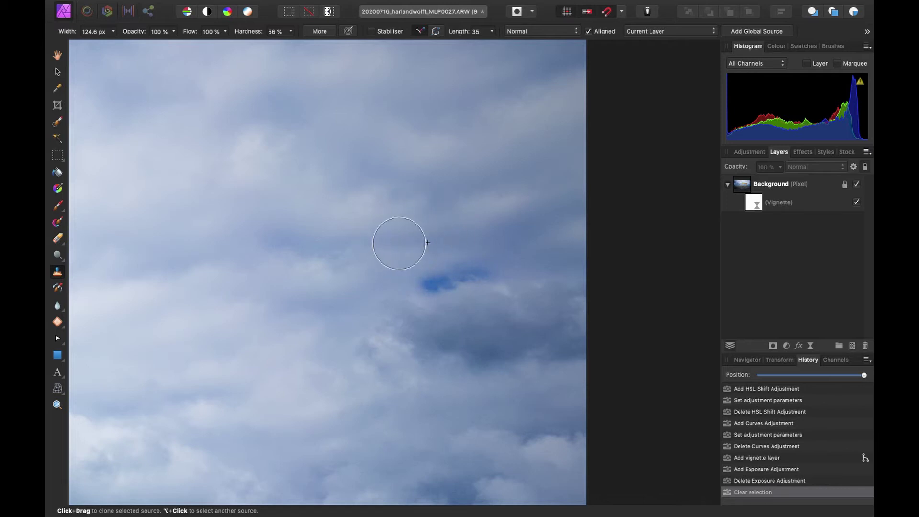
{"action": "left_click", "coordinate": [473, 235], "text": "alt"}
Try to clone clouds over the deep-blue patch in the sky with the current brush, and undo the strokes.
{"action": "left_click", "coordinate": [425, 285]}
{"action": "left_click", "coordinate": [429, 279]}
{"action": "left_click", "coordinate": [519, 266]}
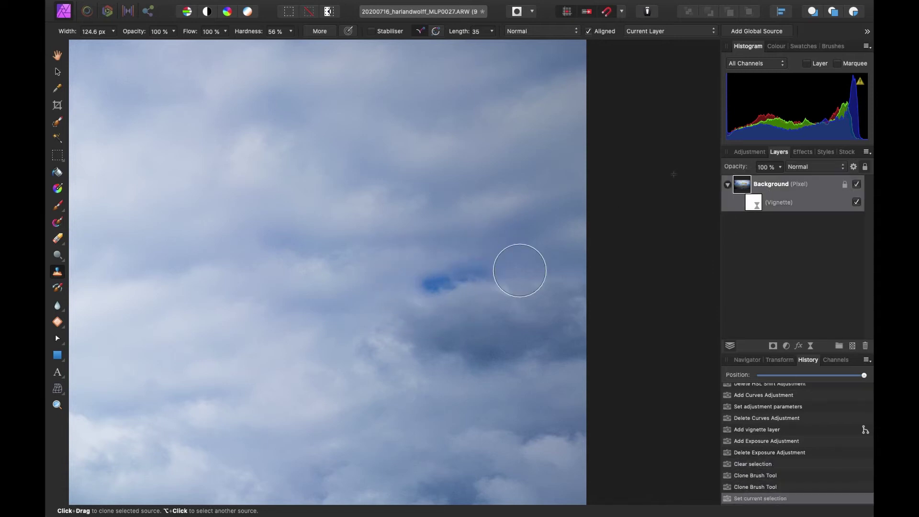
{"action": "left_click", "coordinate": [440, 283]}
{"action": "left_click", "coordinate": [433, 226], "text": "alt"}
{"action": "left_click", "coordinate": [431, 282]}
{"action": "key", "text": "super+z"}
{"action": "key", "text": "super+z"}
{"action": "key", "text": "super+z"}
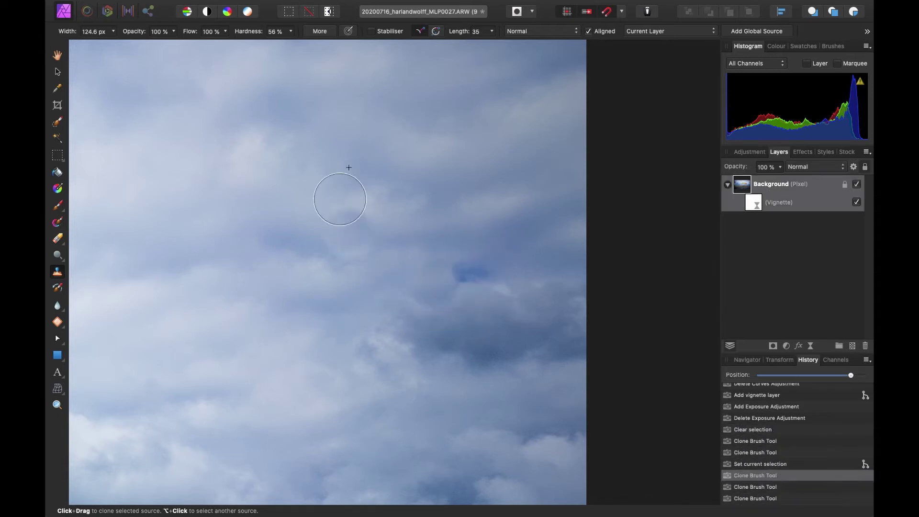
Clone clouds over the deep-blue sky patch with the brush hardness at 19%, enlarging the brush width to 217.9 px.
{"action": "left_click", "coordinate": [290, 31]}
{"action": "left_click_drag", "start_coordinate": [290, 45], "coordinate": [254, 46]}
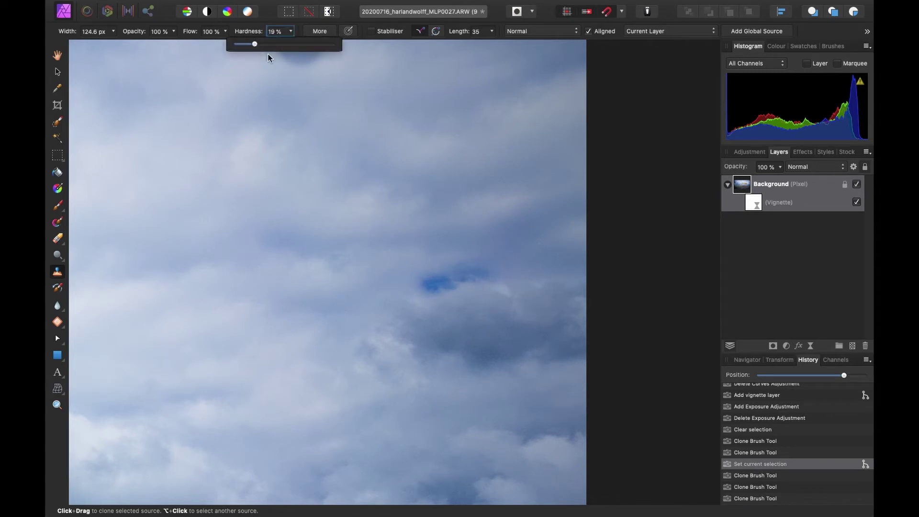
{"action": "mouse_move", "coordinate": [437, 283]}
{"action": "left_mouse_down"}
{"action": "mouse_move", "coordinate": [429, 281]}
{"action": "mouse_move", "coordinate": [484, 283]}
{"action": "left_mouse_up"}
{"action": "key", "text": "bracketright"}
{"action": "key", "text": "bracketright"}
{"action": "key", "text": "bracketright"}
{"action": "key", "text": "bracketright"}
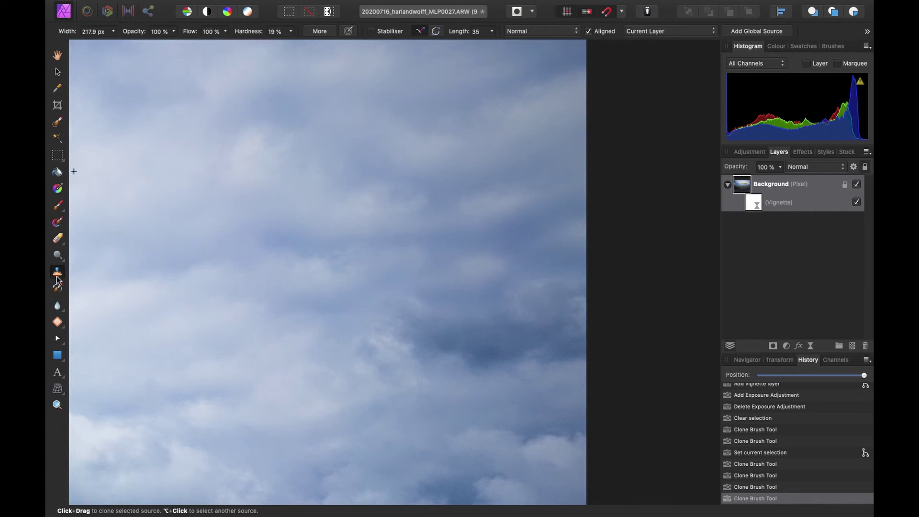
Undo the latest clone strokes over the deep-blue sky patch.
{"action": "key", "text": "super+z"}
{"action": "key", "text": "super+z"}
{"action": "key", "text": "super+z"}
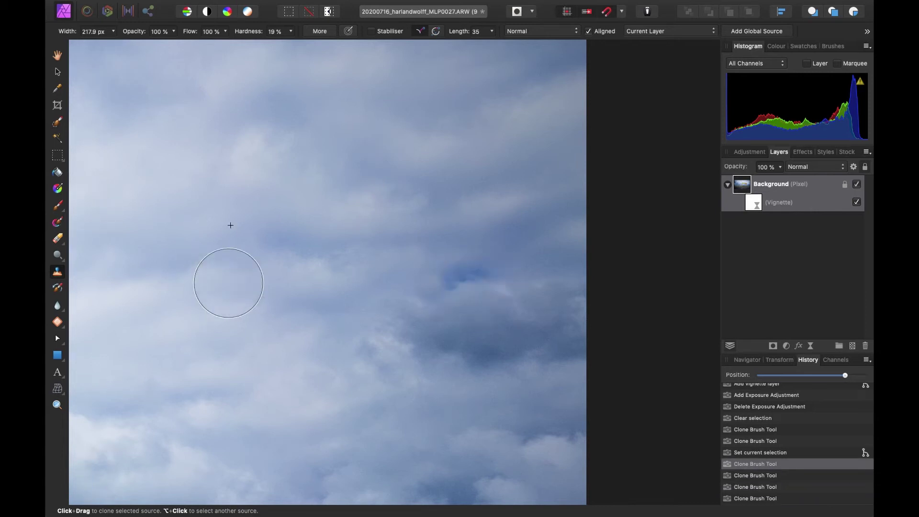
Try to cover the deep-blue sky spot with nearby clouds using the Patch tool, and clear the selections.
{"action": "left_click", "coordinate": [57, 322]}
{"action": "left_click", "coordinate": [66, 326]}
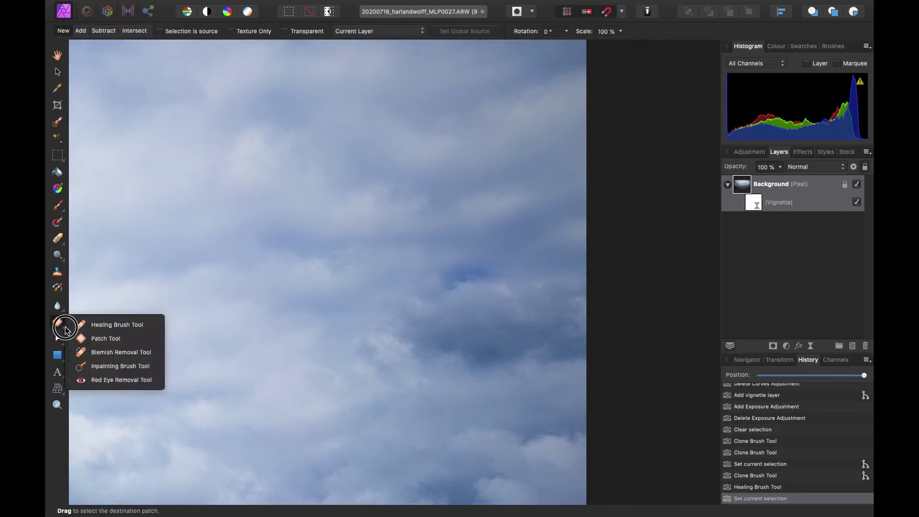
{"action": "left_click", "coordinate": [110, 337]}
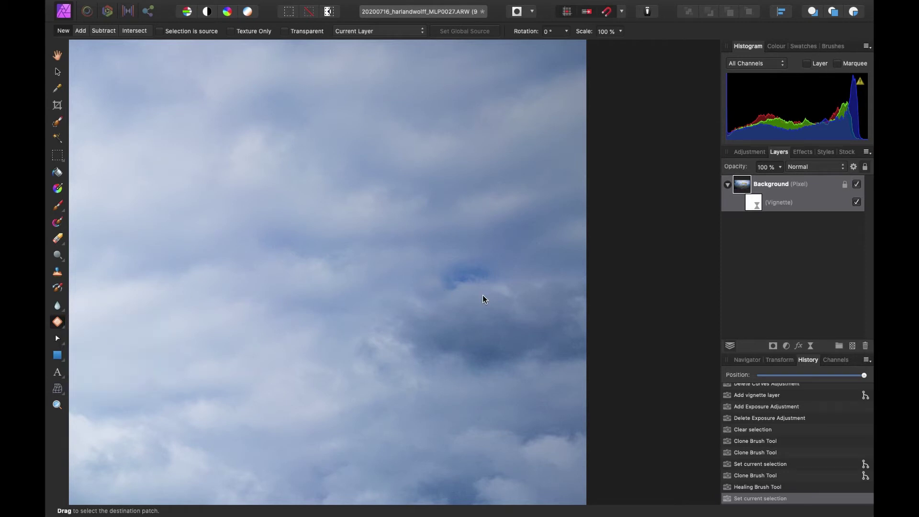
{"action": "mouse_move", "coordinate": [480, 298]}
{"action": "left_mouse_down"}
{"action": "mouse_move", "coordinate": [439, 316]}
{"action": "mouse_move", "coordinate": [379, 295]}
{"action": "mouse_move", "coordinate": [417, 241]}
{"action": "mouse_move", "coordinate": [504, 246]}
{"action": "mouse_move", "coordinate": [522, 287]}
{"action": "mouse_move", "coordinate": [490, 308]}
{"action": "mouse_move", "coordinate": [447, 309]}
{"action": "mouse_move", "coordinate": [449, 317]}
{"action": "mouse_move", "coordinate": [425, 242]}
{"action": "mouse_move", "coordinate": [426, 190]}
{"action": "mouse_move", "coordinate": [449, 214]}
{"action": "mouse_move", "coordinate": [384, 317]}
{"action": "mouse_move", "coordinate": [397, 316]}
{"action": "mouse_move", "coordinate": [359, 204]}
{"action": "mouse_move", "coordinate": [364, 176]}
{"action": "mouse_move", "coordinate": [421, 207]}
{"action": "mouse_move", "coordinate": [429, 203]}
{"action": "mouse_move", "coordinate": [421, 180]}
{"action": "left_mouse_up"}
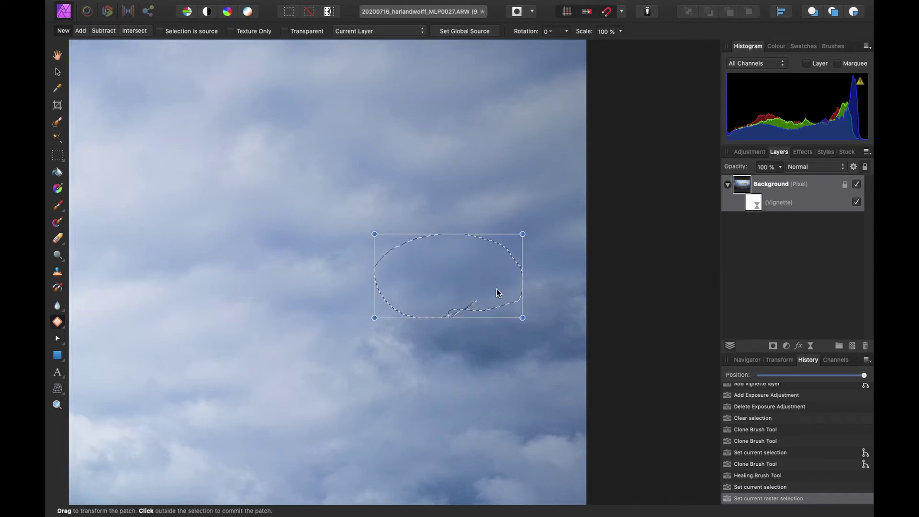
{"action": "left_click", "coordinate": [473, 194]}
{"action": "key", "text": "super+d"}
{"action": "left_click", "coordinate": [820, 277]}
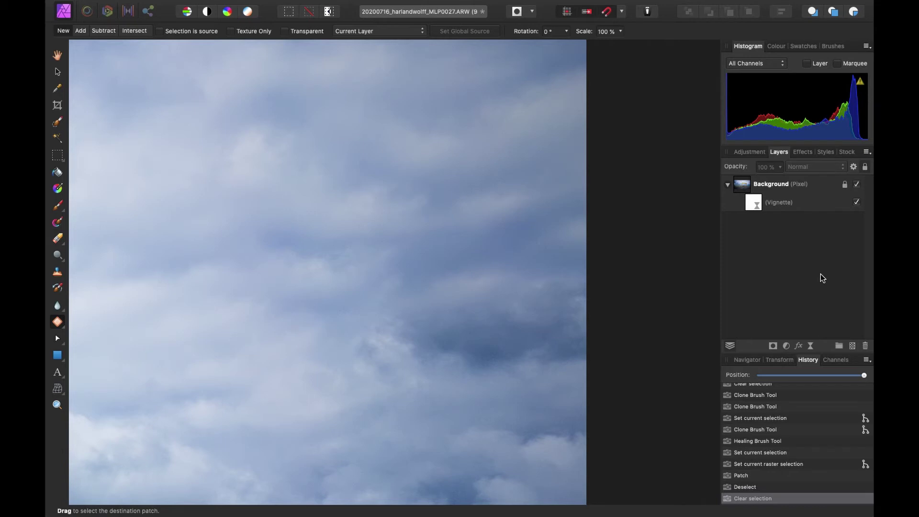
Undo the Patch tool repair of the sky together with its selection changes.
{"action": "key", "text": "ctrl+z"}
{"action": "key", "text": "ctrl+z"}
{"action": "key", "text": "ctrl+z"}
{"action": "key", "text": "ctrl+z"}
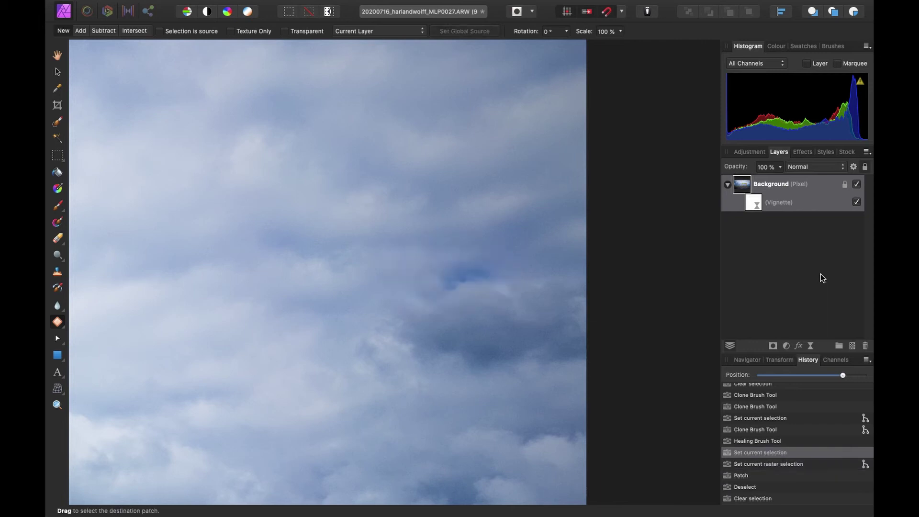
Patch out the large dark stone near the upper edge of the gravel with stones sampled from its right.
{"action": "key", "text": "ctrl+0"}
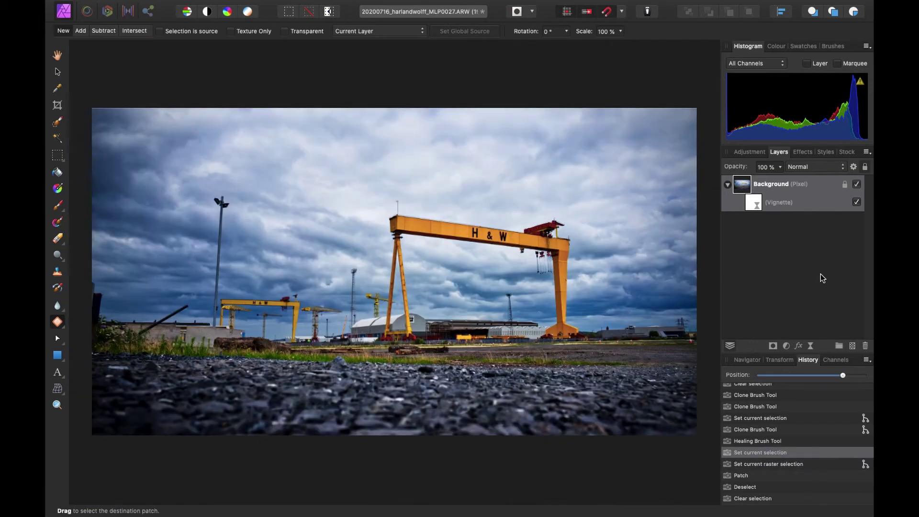
{"action": "scroll", "coordinate": [392, 345], "scroll_direction": "up", "scroll_amount": 6}
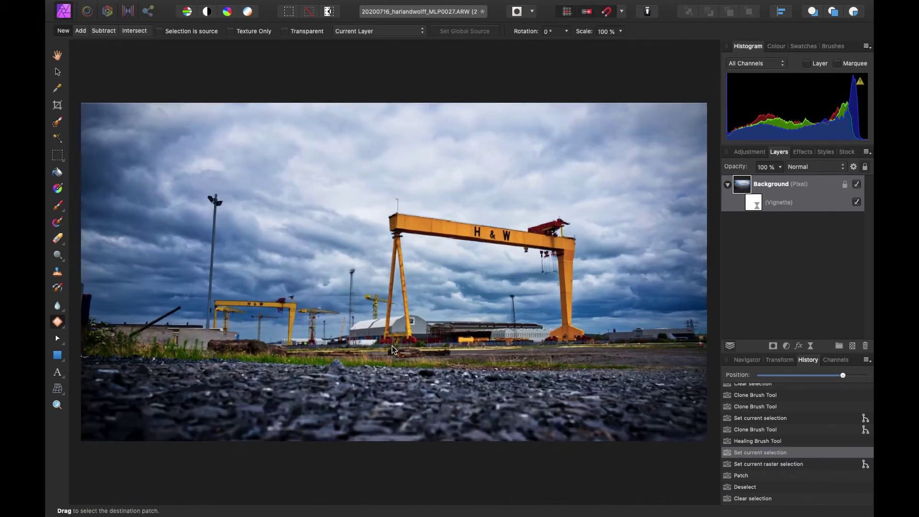
{"action": "scroll", "coordinate": [392, 348], "scroll_direction": "down", "scroll_amount": 5}
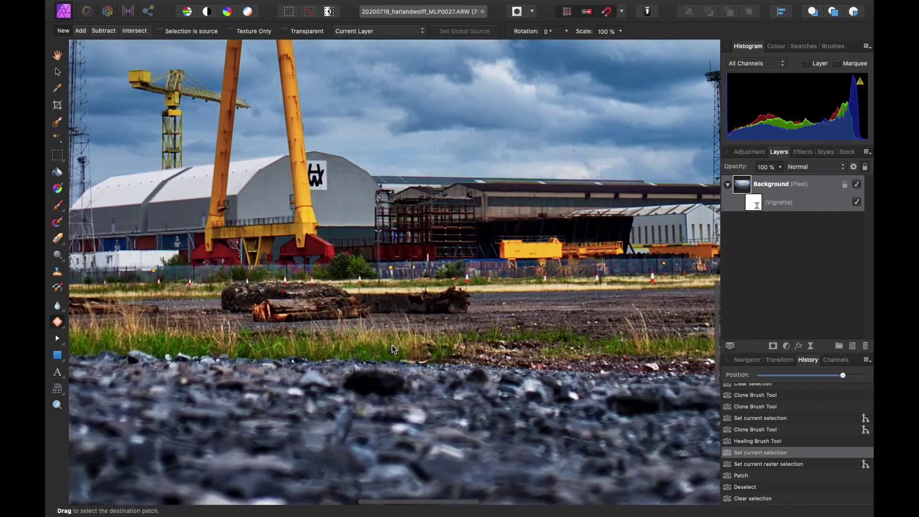
{"action": "scroll", "coordinate": [392, 348], "scroll_direction": "up", "scroll_amount": 5}
{"action": "scroll", "coordinate": [392, 348], "scroll_direction": "down", "scroll_amount": 2}
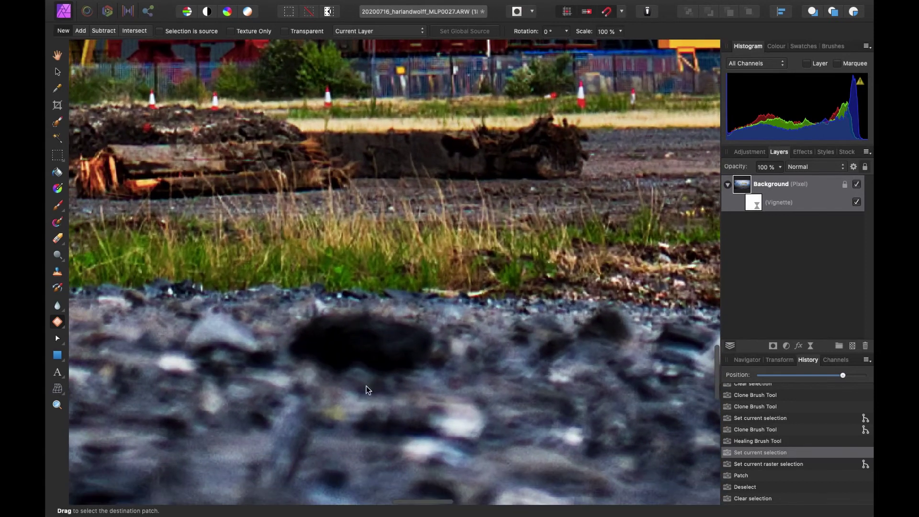
{"action": "mouse_move", "coordinate": [350, 382]}
{"action": "left_mouse_down"}
{"action": "mouse_move", "coordinate": [281, 352]}
{"action": "mouse_move", "coordinate": [299, 317]}
{"action": "mouse_move", "coordinate": [359, 302]}
{"action": "mouse_move", "coordinate": [402, 308]}
{"action": "mouse_move", "coordinate": [449, 338]}
{"action": "mouse_move", "coordinate": [447, 380]}
{"action": "mouse_move", "coordinate": [458, 379]}
{"action": "left_mouse_up"}
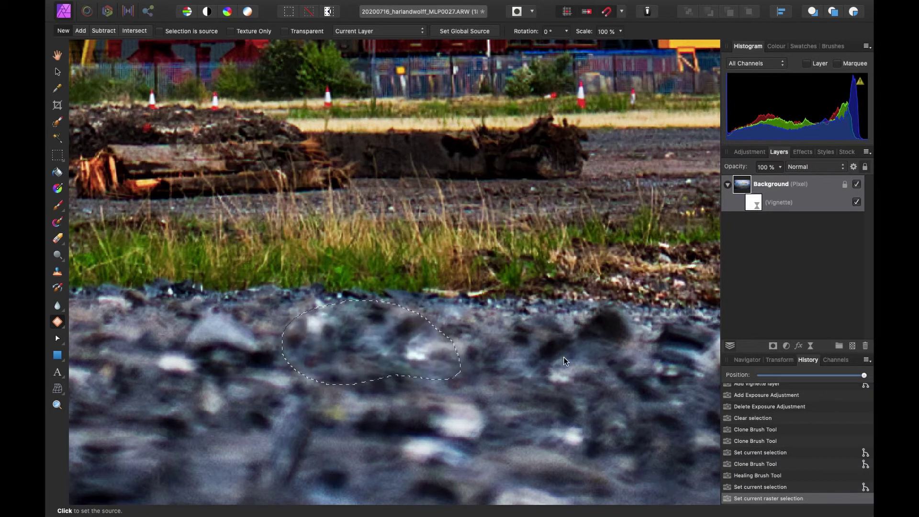
{"action": "left_click", "coordinate": [592, 369]}
{"action": "key", "text": "super+0"}
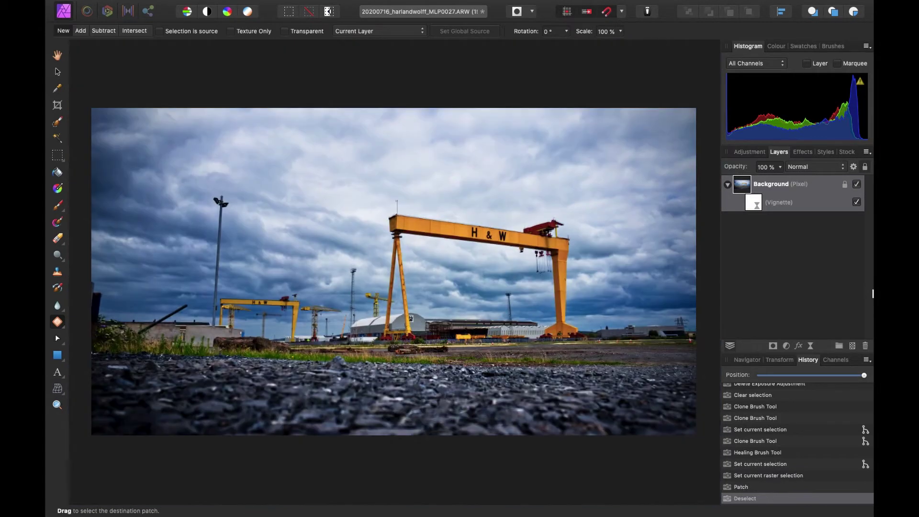
Review the Crop tool's ratio presets and mode options, and leave the tool without cropping.
{"action": "left_click", "coordinate": [58, 106]}
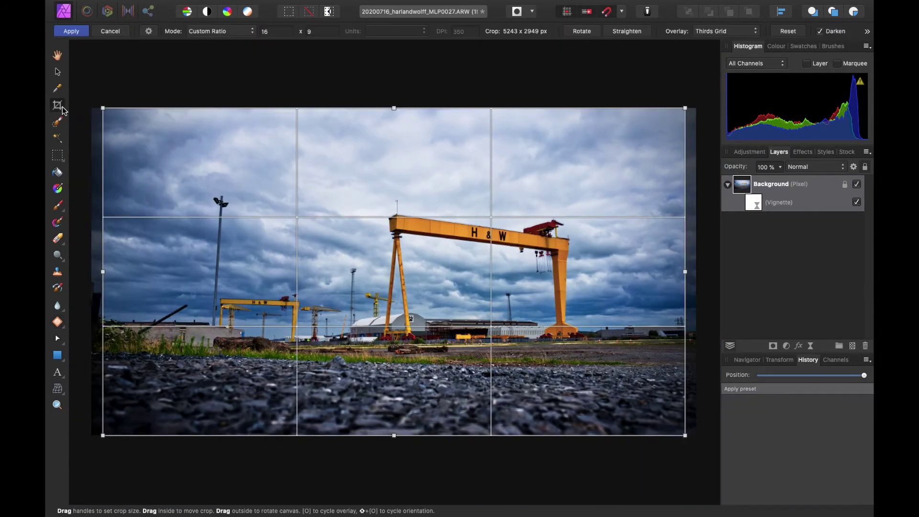
{"action": "left_click", "coordinate": [149, 32]}
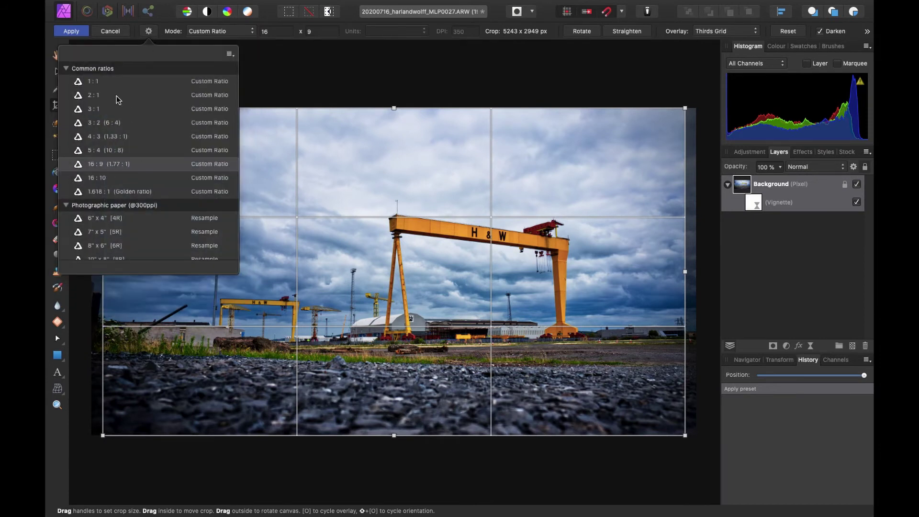
{"action": "left_click", "coordinate": [198, 32]}
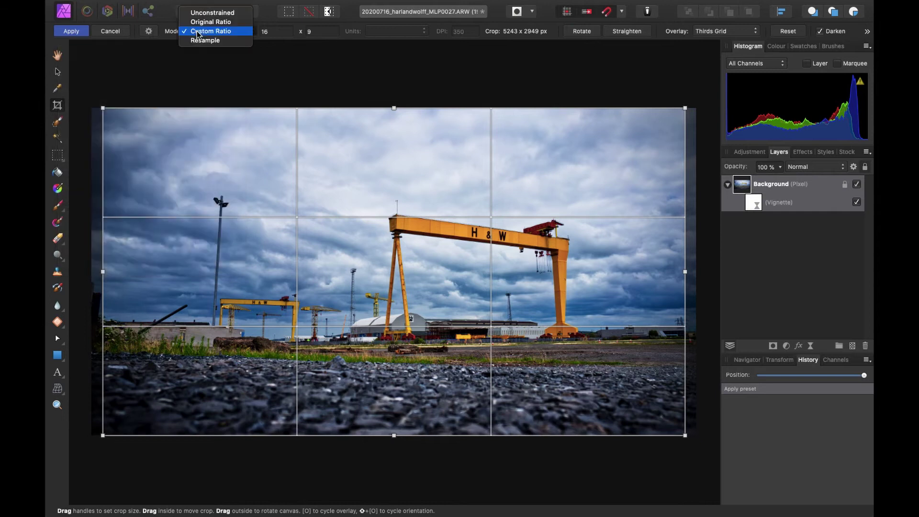
{"action": "left_click", "coordinate": [771, 250]}
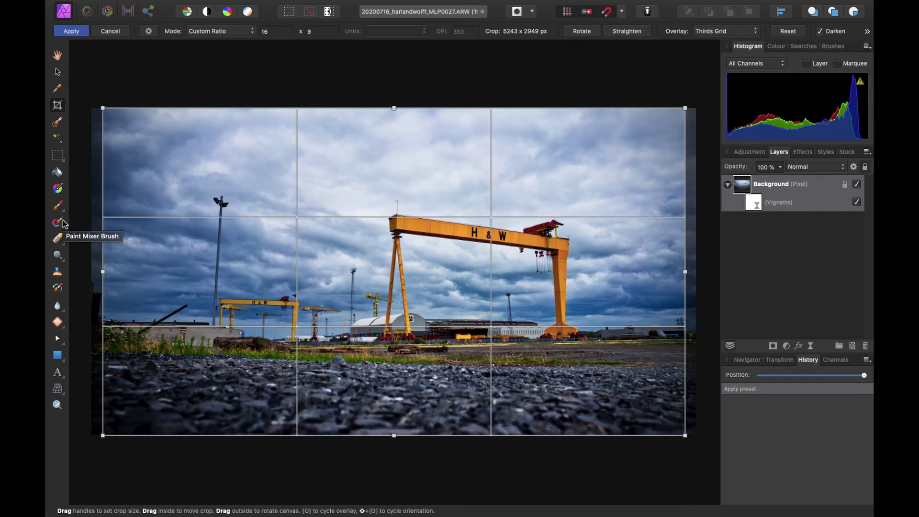
{"action": "left_click", "coordinate": [61, 60]}
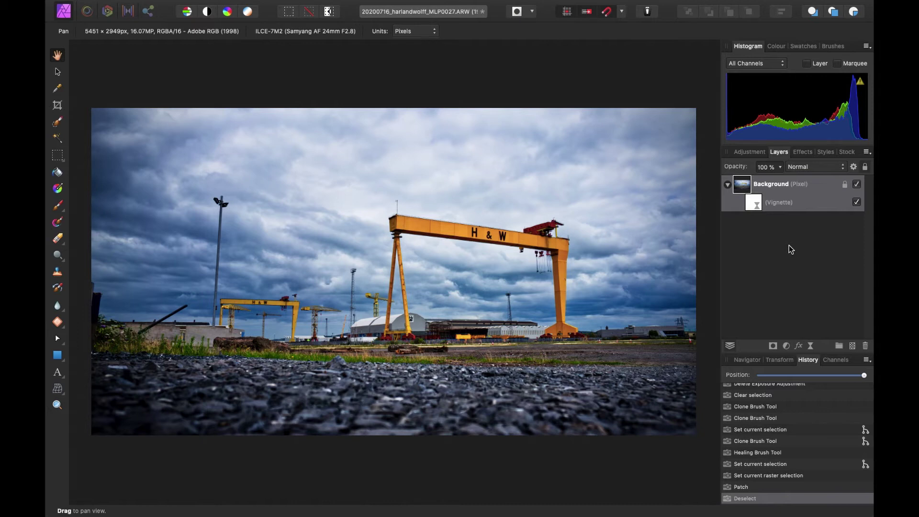
Add artistic text reading "hello everyone please subscribe" in the sky above the crane, and clear the layer selection.
{"action": "left_click", "coordinate": [746, 151]}
{"action": "left_click", "coordinate": [779, 153]}
{"action": "left_click", "coordinate": [779, 253]}
{"action": "key", "text": "t"}
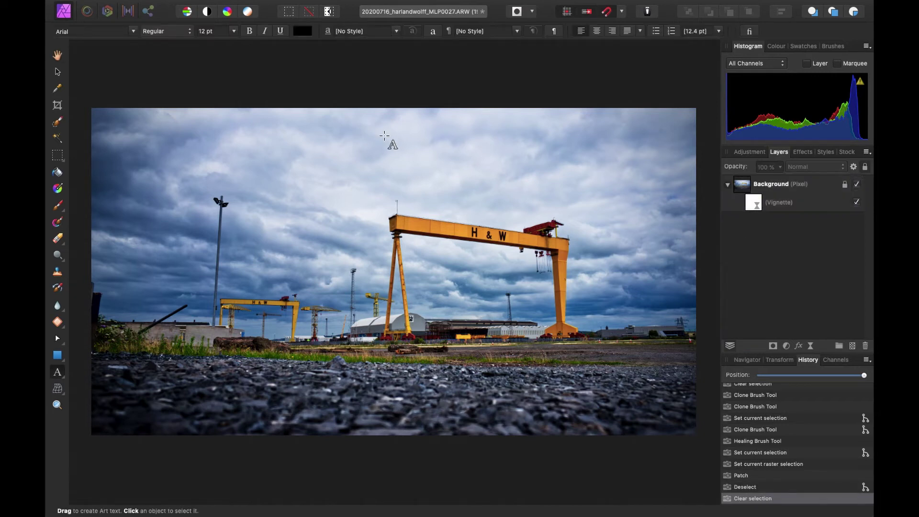
{"action": "left_click", "coordinate": [364, 158]}
{"action": "type", "text": "hello everyone "}
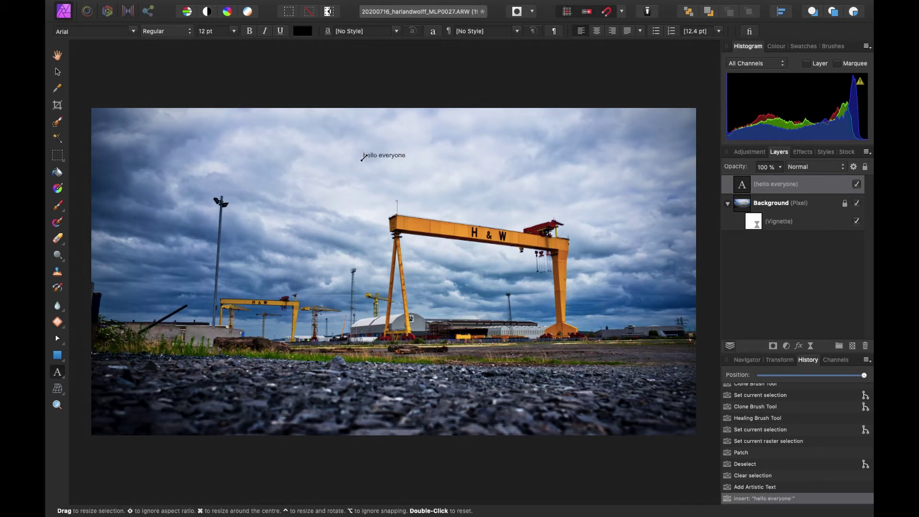
{"action": "type", "text": "please subscribe"}
{"action": "key", "text": "Escape"}
{"action": "left_click", "coordinate": [788, 244]}
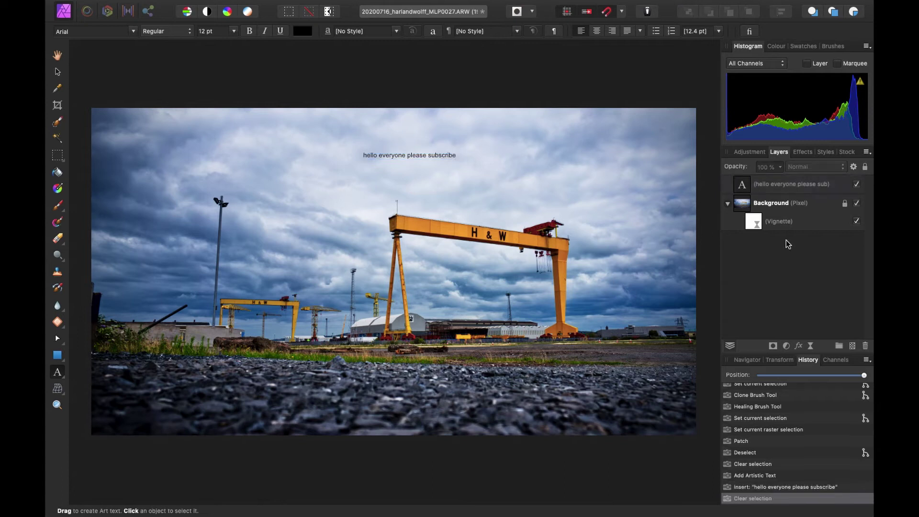
Undo the text entry and delete the empty art text layer.
{"action": "key", "text": "super+z"}
{"action": "key", "text": "super+z"}
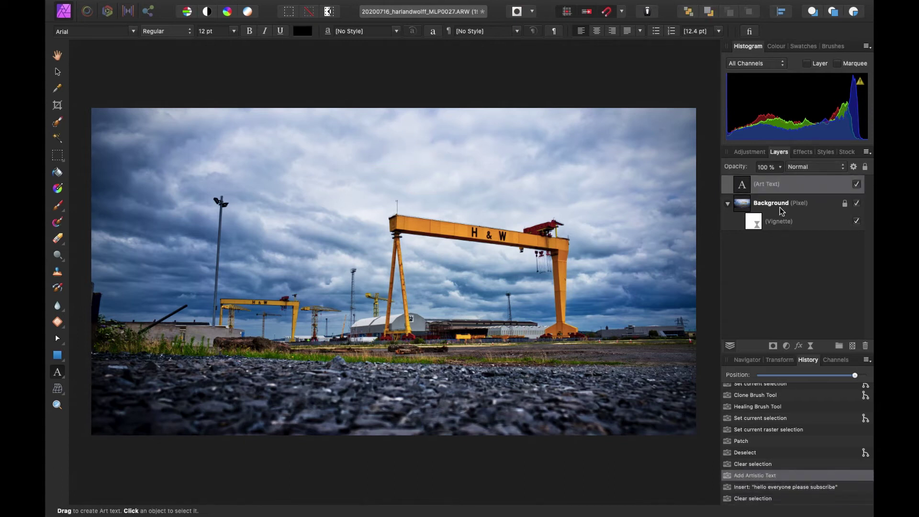
{"action": "left_click_drag", "start_coordinate": [782, 191], "coordinate": [865, 345]}
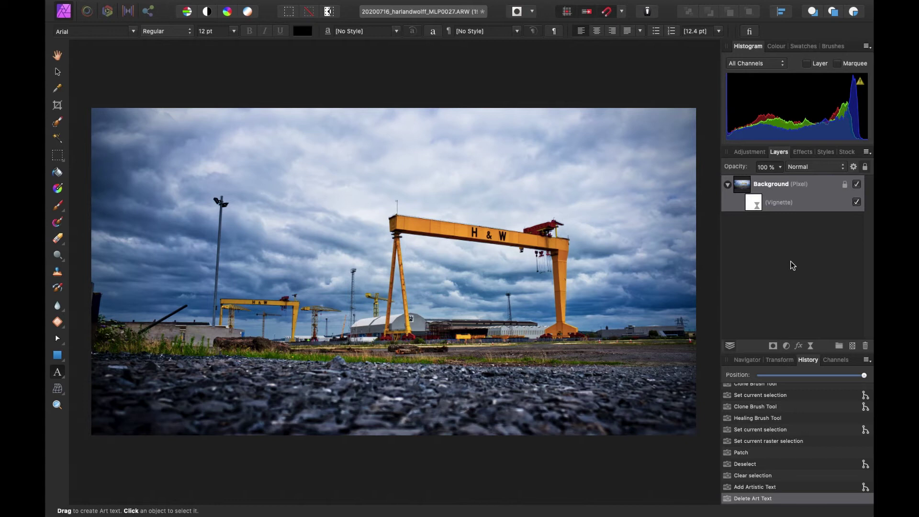
{"action": "left_click", "coordinate": [218, 117]}
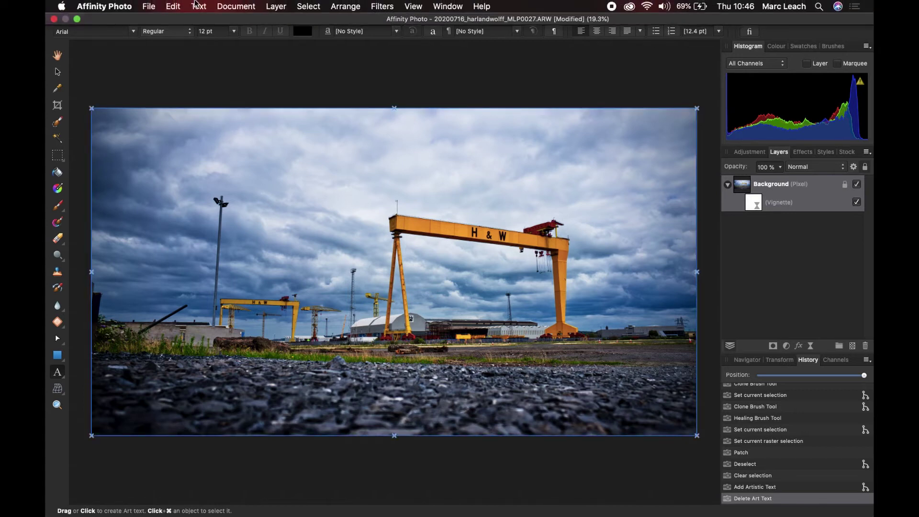
{"action": "left_click", "coordinate": [148, 6]}
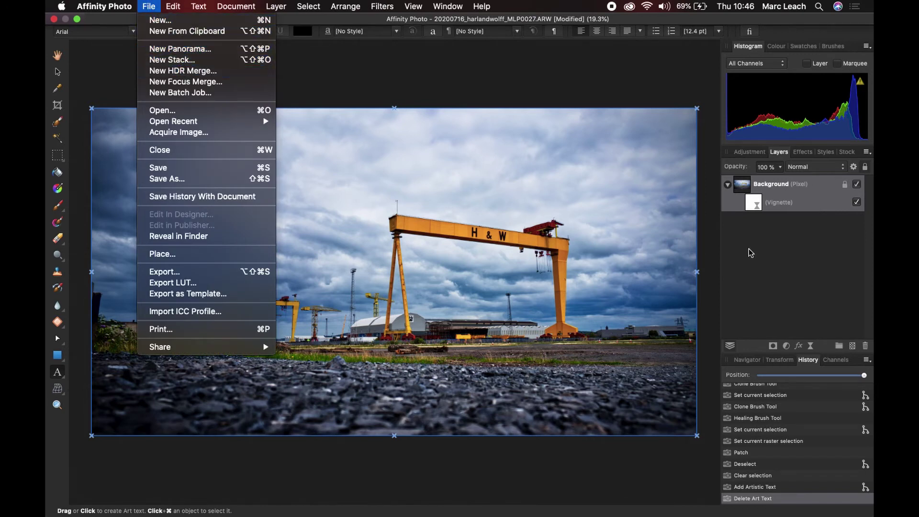
{"action": "left_click", "coordinate": [774, 259]}
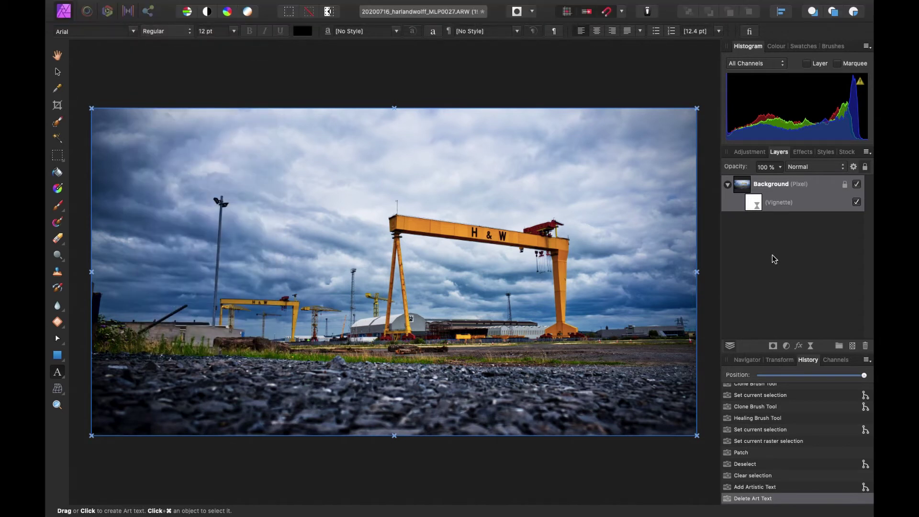
Clear the layer selection, open the export settings and review the options for the JPEG, GIF, TIFF and PSD formats.
{"action": "left_click", "coordinate": [774, 258]}
{"action": "left_click", "coordinate": [150, 6]}
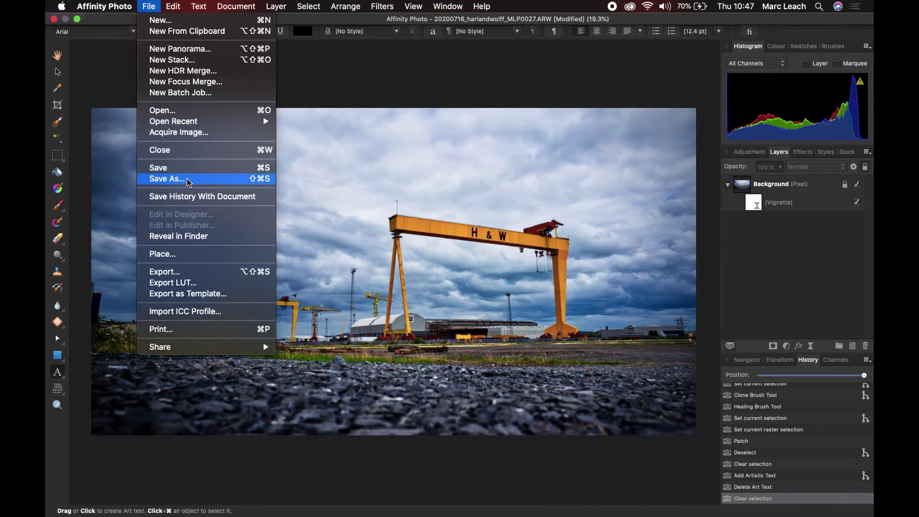
{"action": "left_click", "coordinate": [178, 276]}
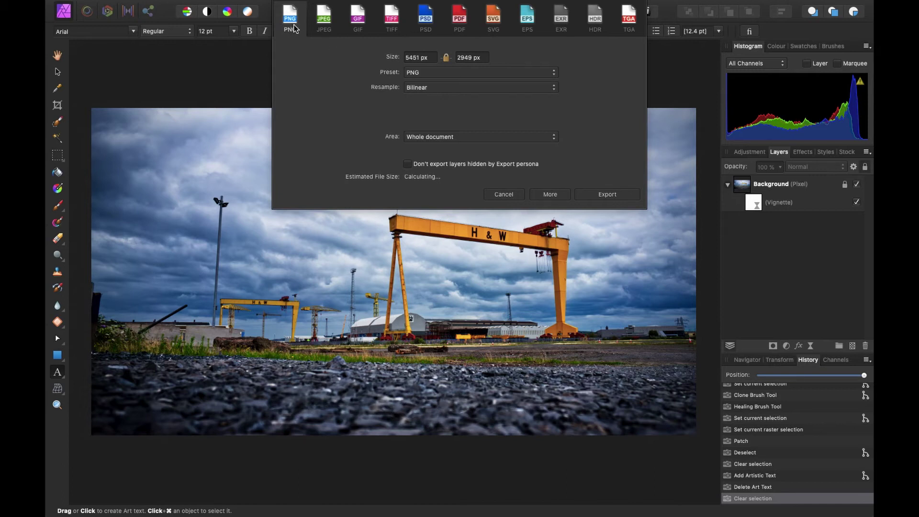
{"action": "left_click", "coordinate": [330, 25]}
{"action": "left_click", "coordinate": [359, 22]}
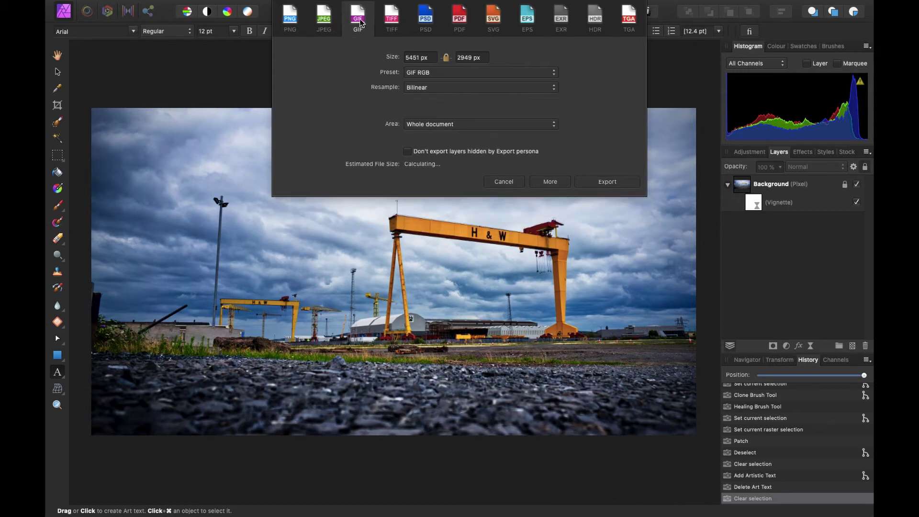
{"action": "left_click", "coordinate": [390, 23]}
{"action": "left_click", "coordinate": [424, 25]}
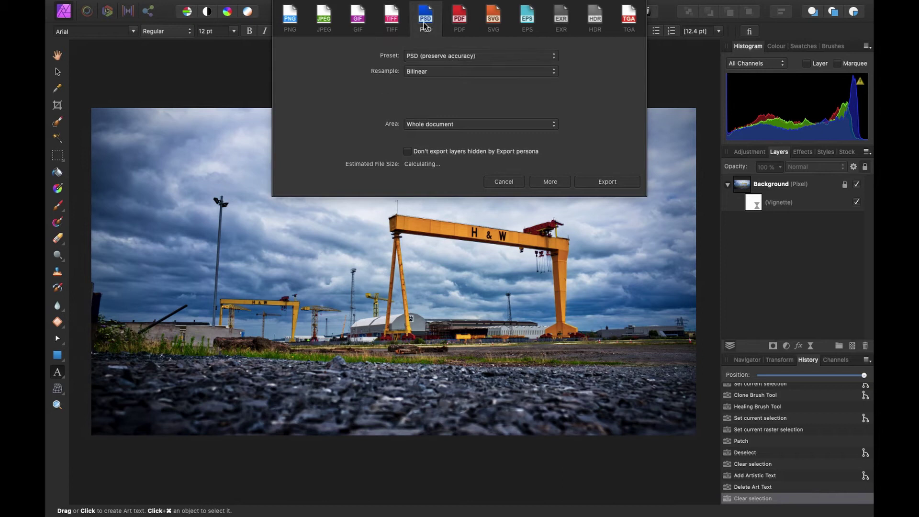